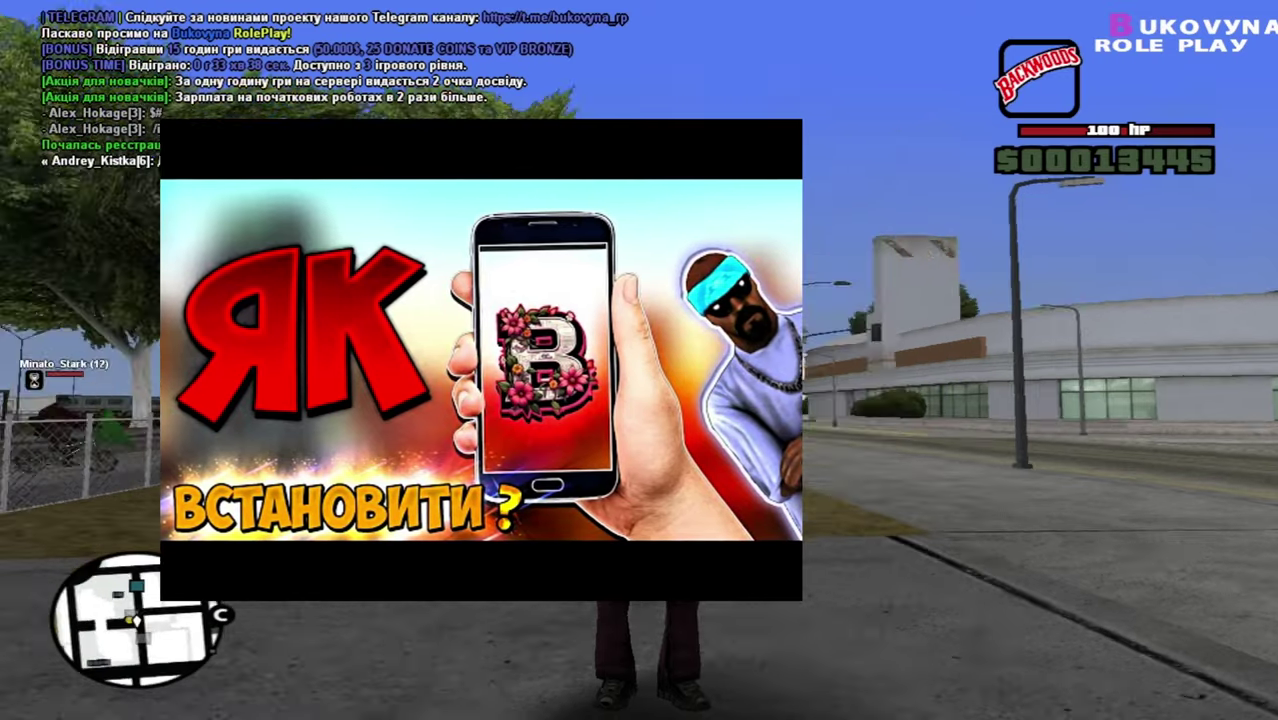
{"action": "key", "text": "w"}
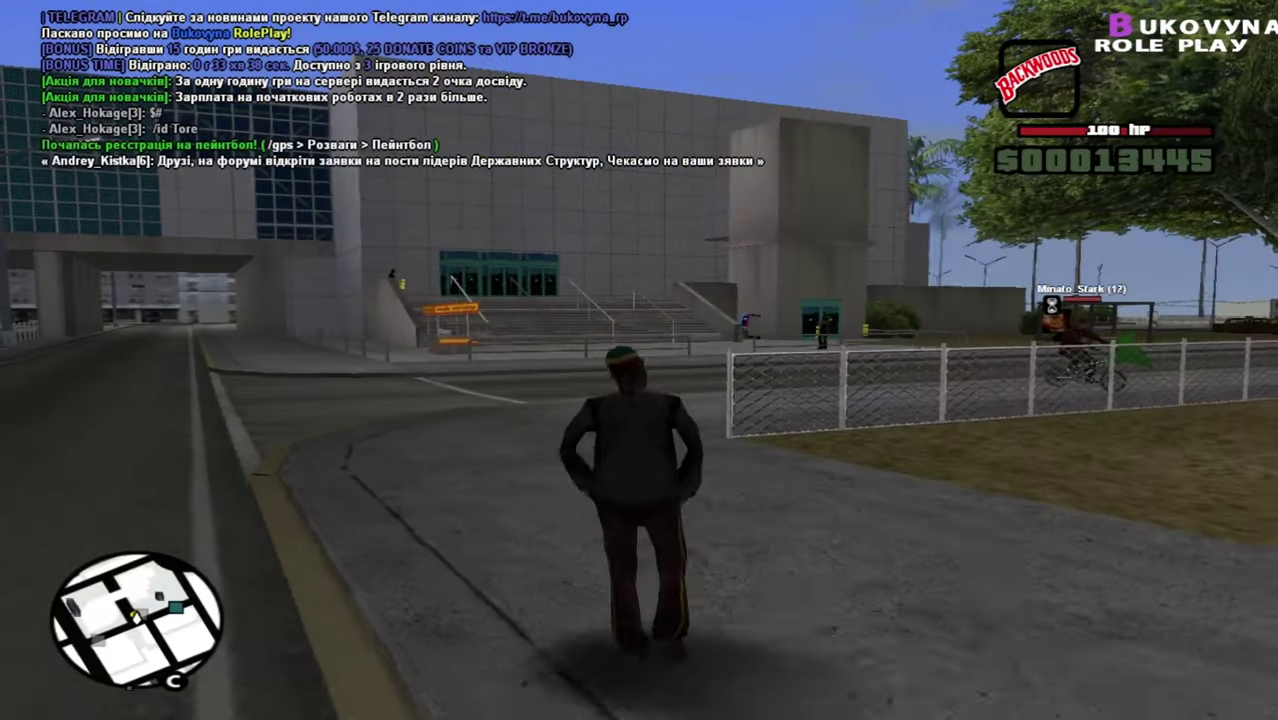
{"action": "key", "text": "w"}
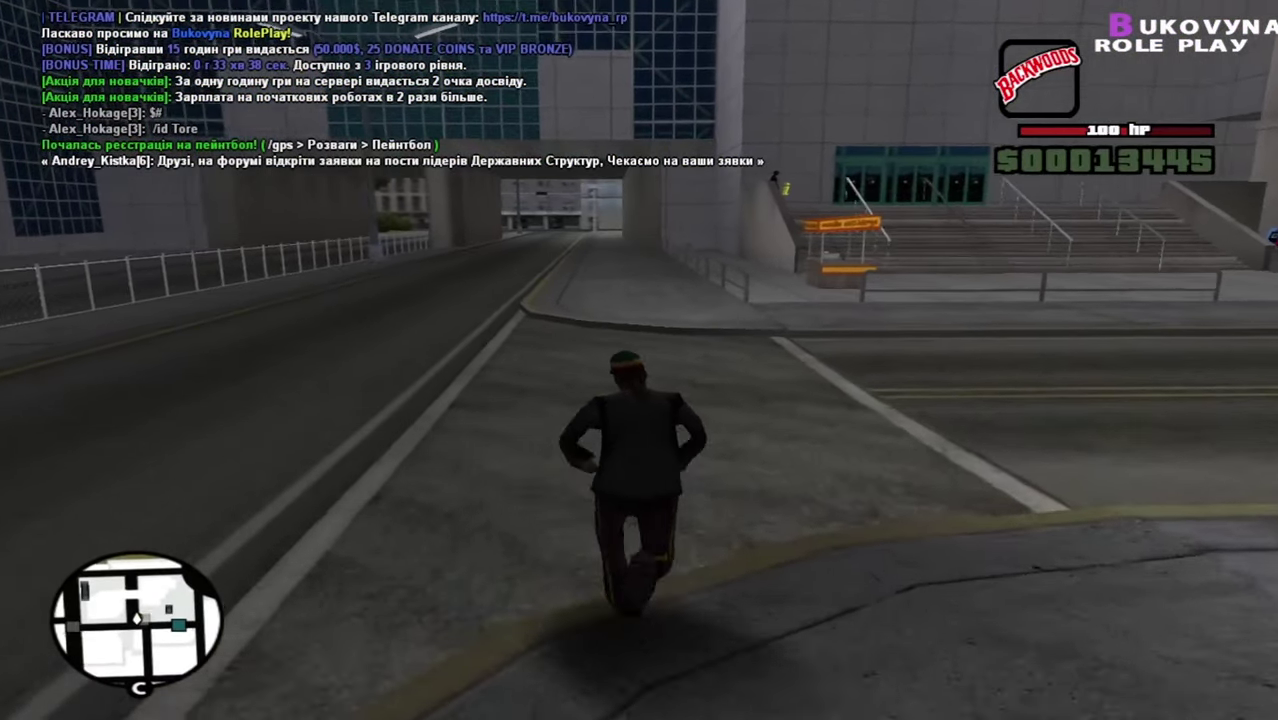
{"action": "key", "text": "w"}
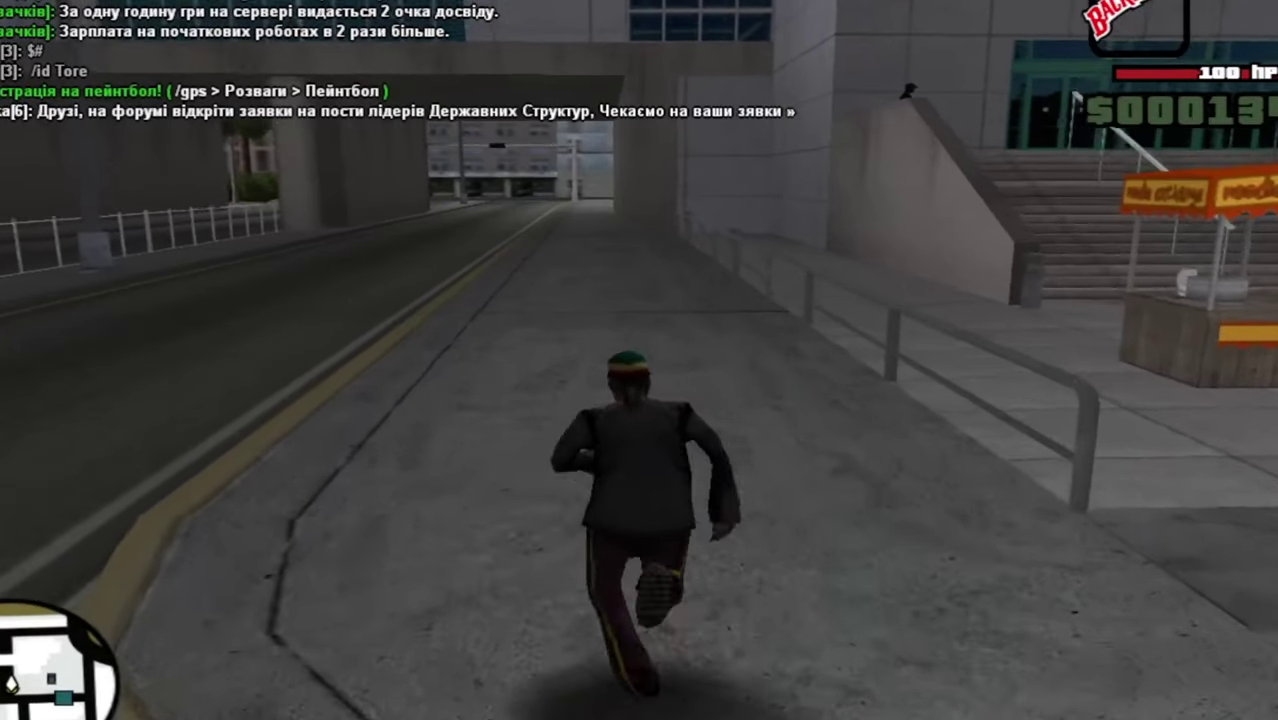
{"action": "key", "text": "w"}
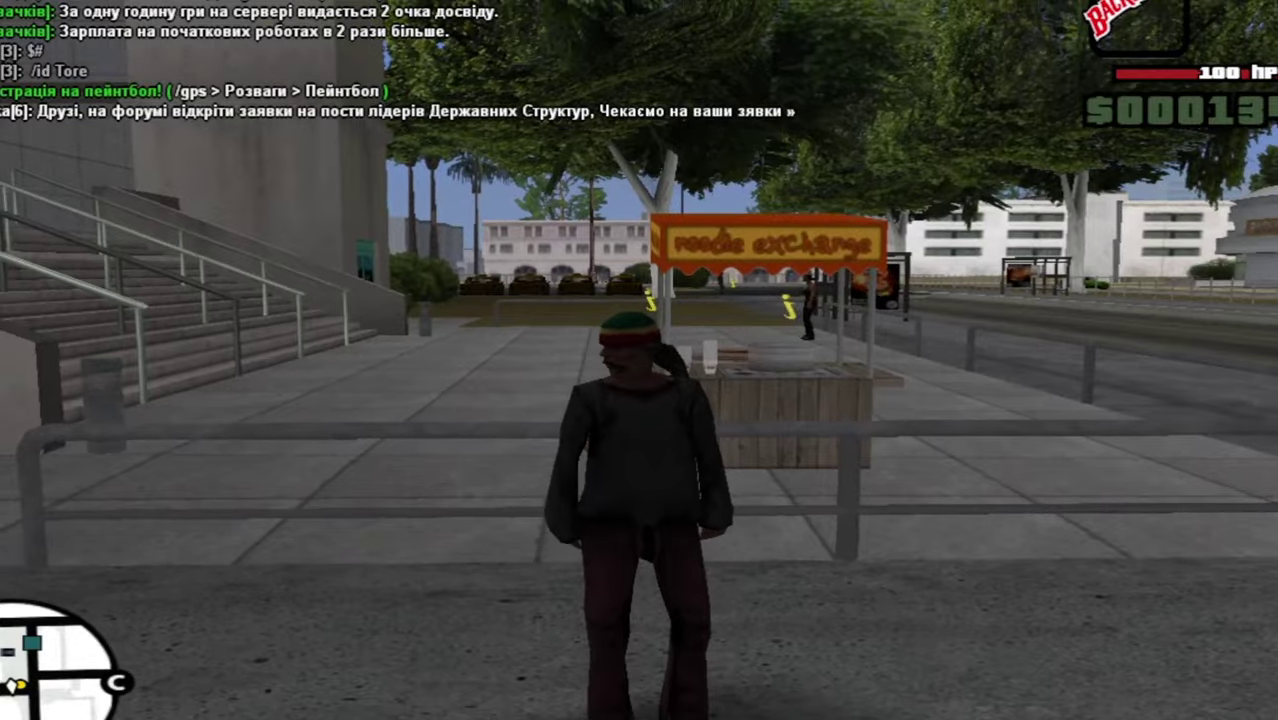
{"action": "key", "text": "Escape"}
{"action": "left_click", "coordinate": [713, 450]}
{"action": "left_click", "coordinate": [646, 408]}
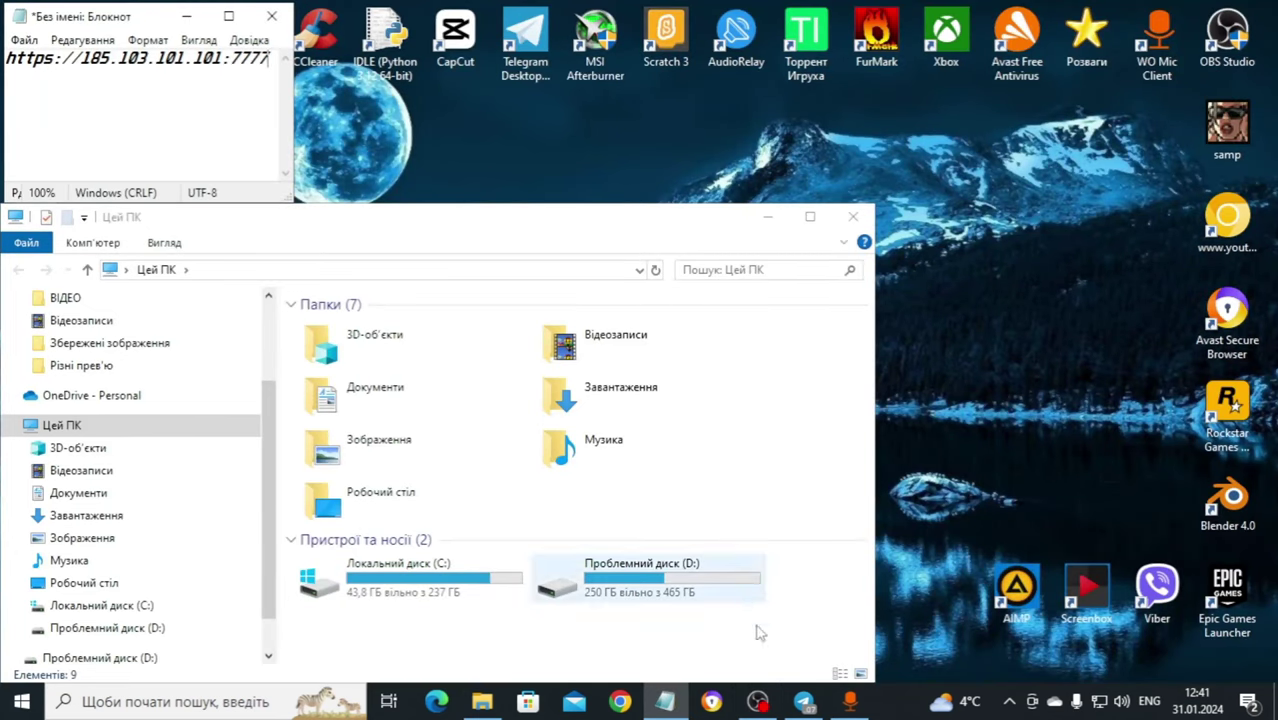
Step: View the channel's recent posts in Telegram and close its window
{"action": "mouse_move", "coordinate": [804, 701]}
{"action": "left_click", "coordinate": [843, 625]}
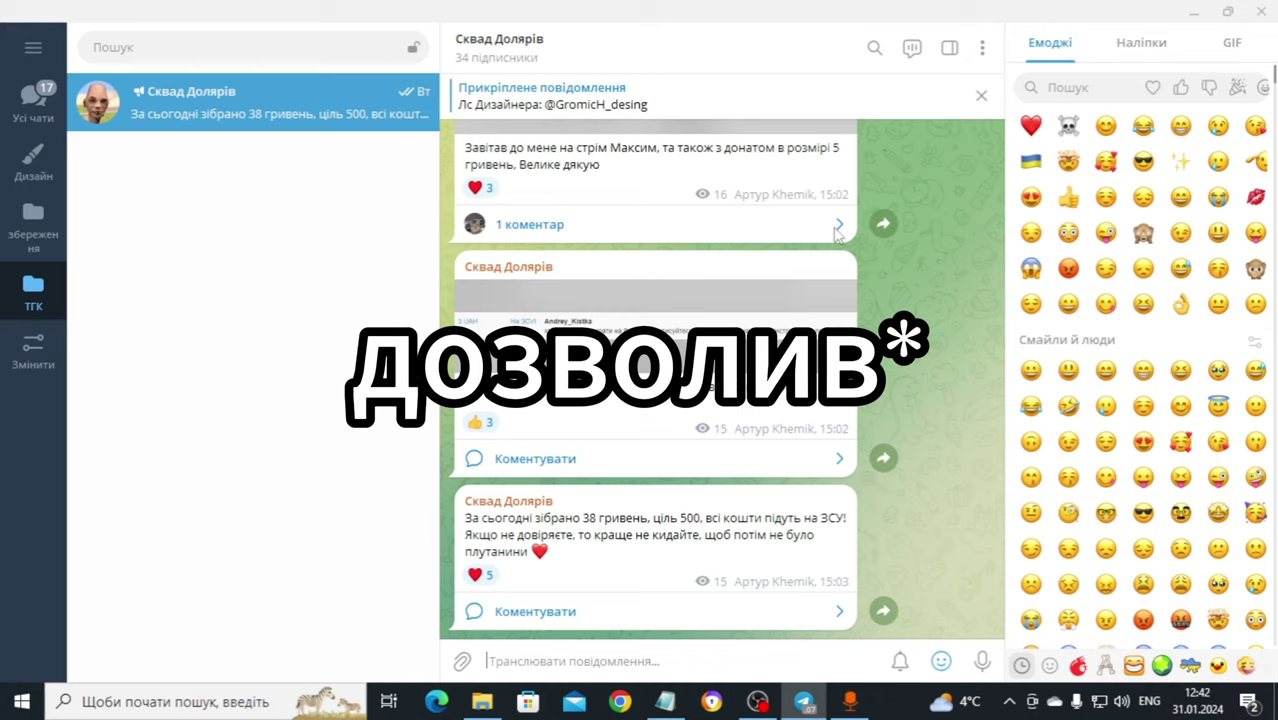
{"action": "left_click", "coordinate": [1256, 10]}
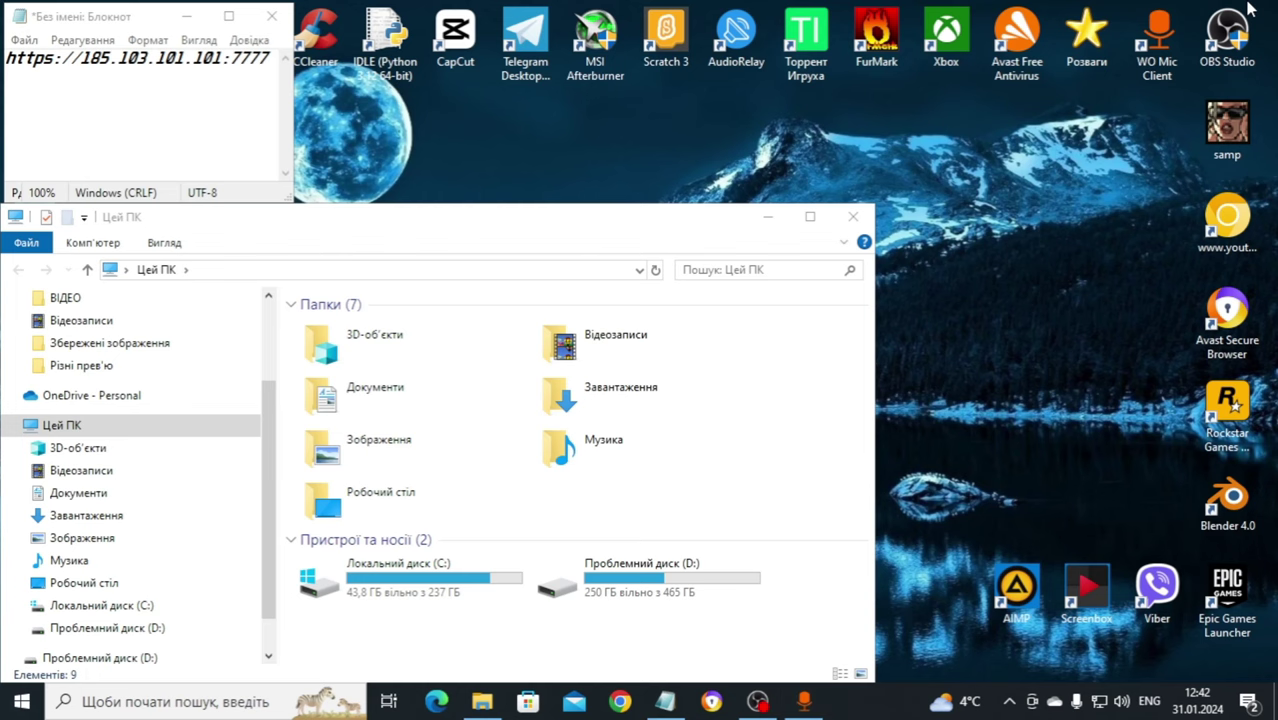
Step: Open the "Old School GTA by Psycho's Workshop" folder inside ЗБІРКИДЛЯСАМПА on drive D and locate the samp application
{"action": "left_click_drag", "start_coordinate": [656, 214], "coordinate": [801, 141]}
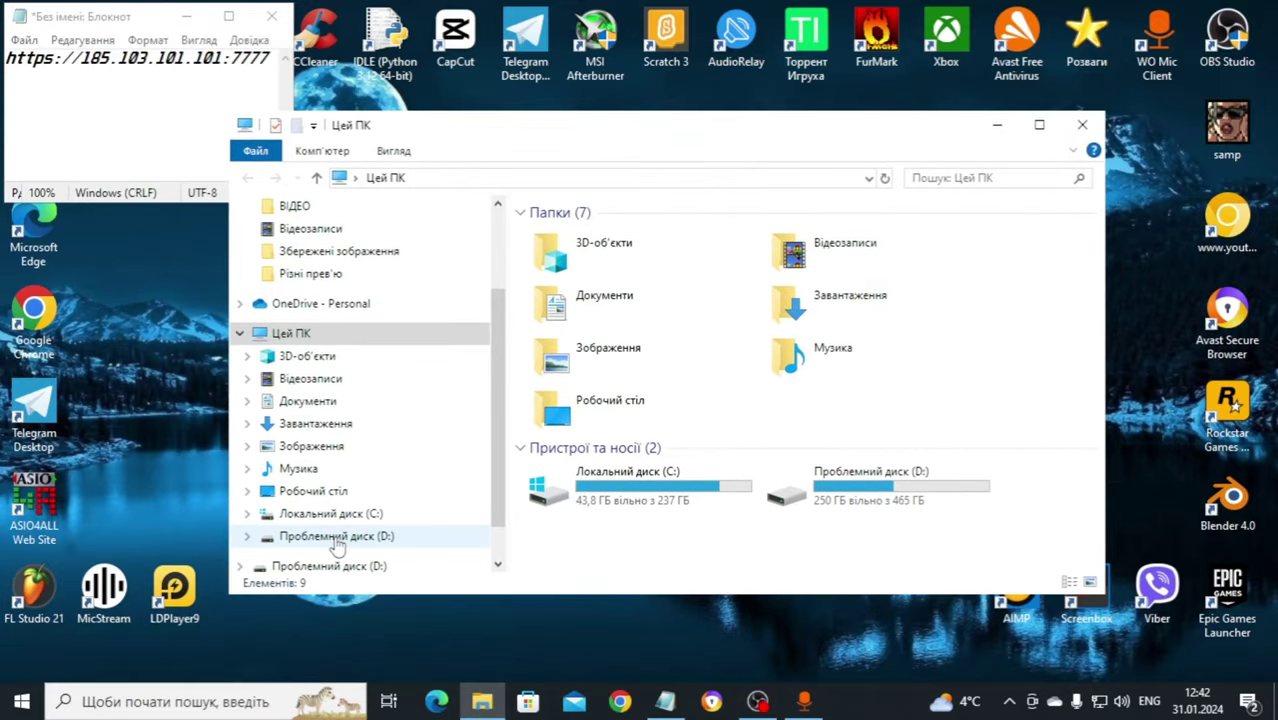
{"action": "left_click", "coordinate": [336, 538]}
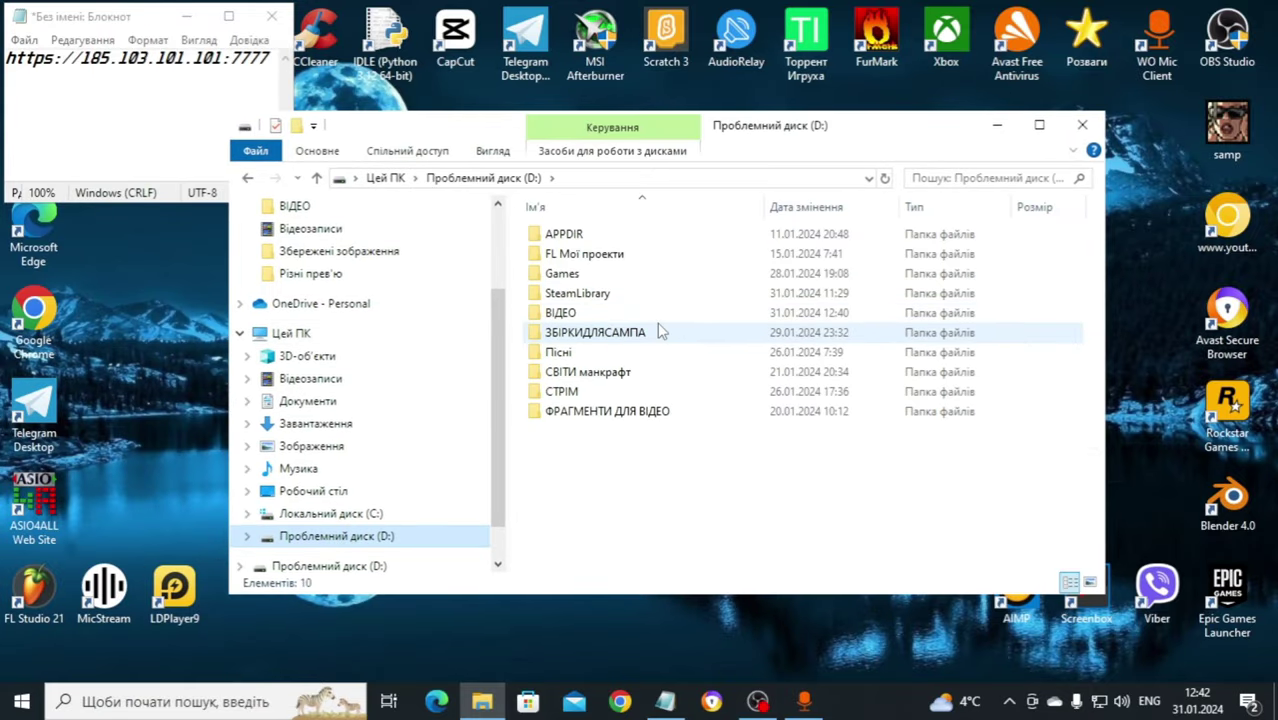
{"action": "double_click", "coordinate": [603, 336]}
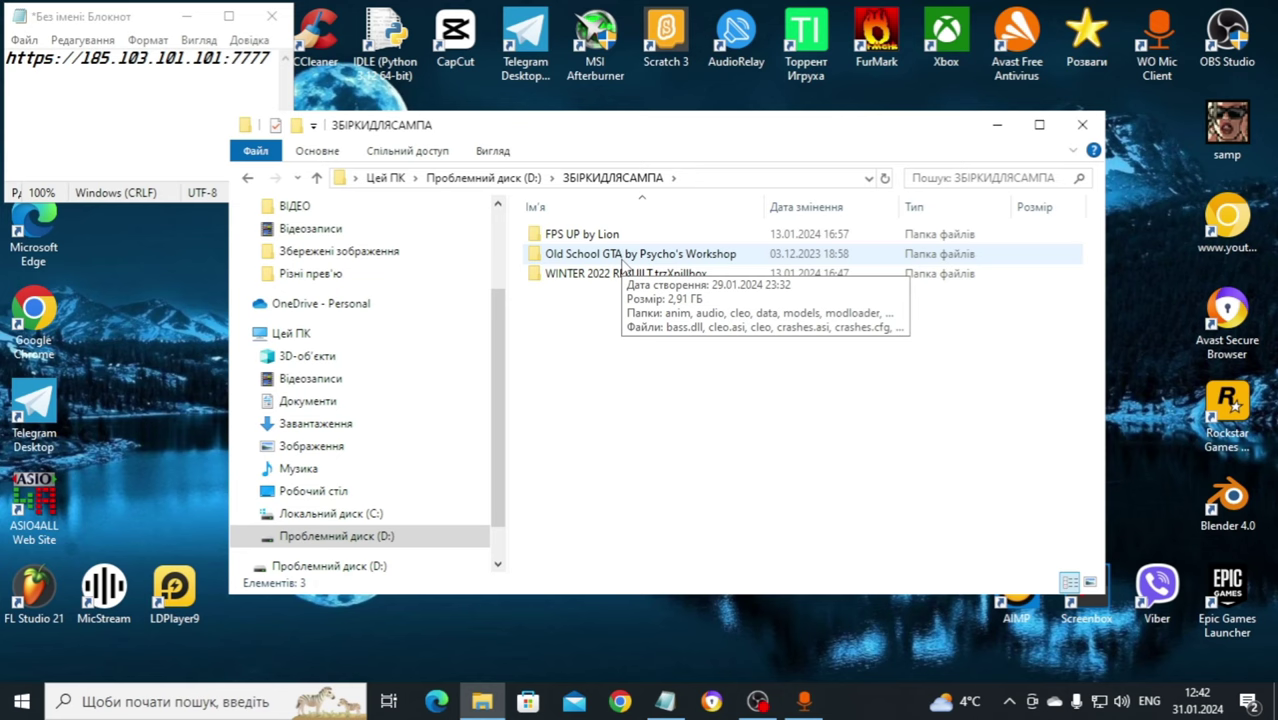
{"action": "double_click", "coordinate": [621, 262]}
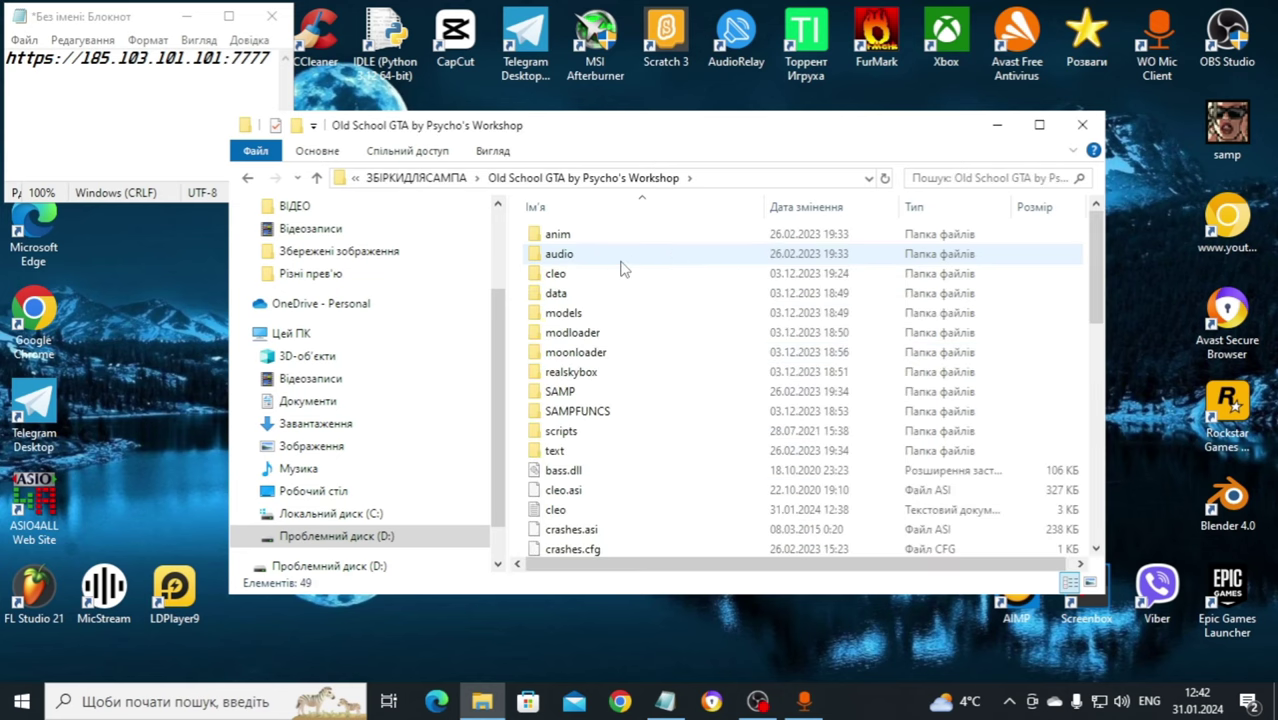
{"action": "scroll", "coordinate": [621, 268], "scroll_direction": "down", "scroll_amount": 10}
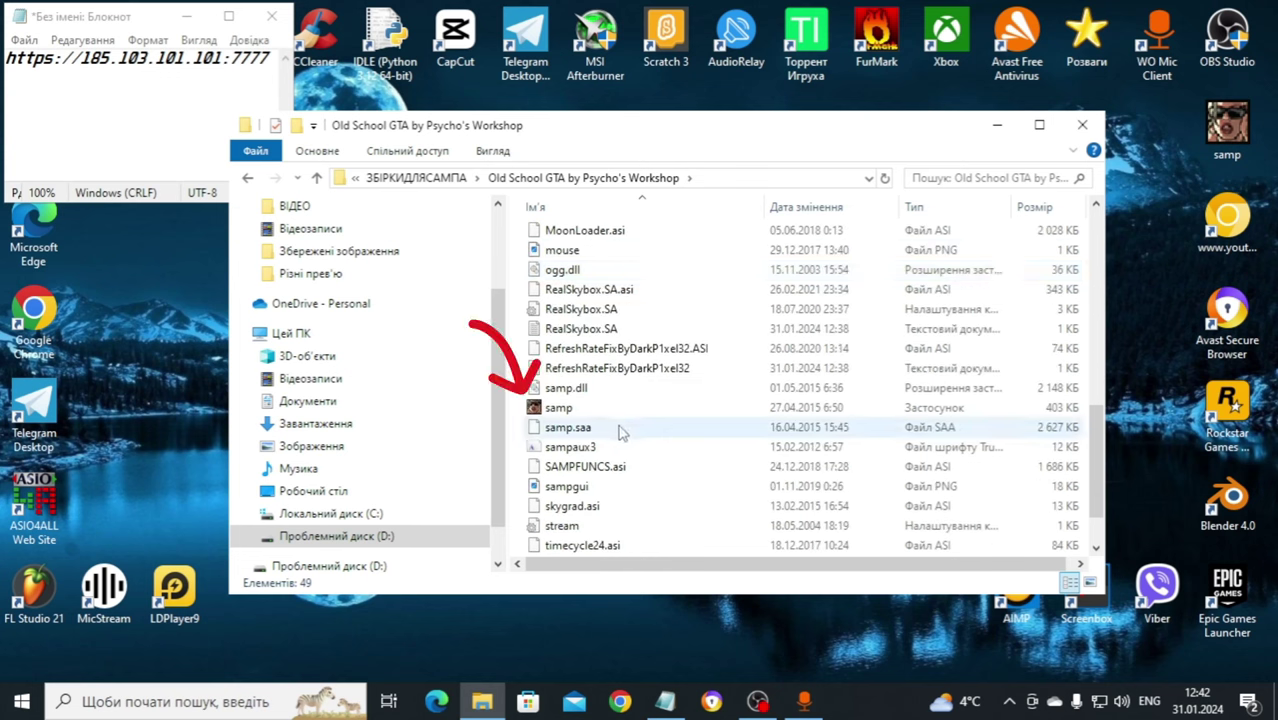
Step: Try to copy the samp application to the desktop, cancel the file replacement, and close the folder window
{"action": "left_click", "coordinate": [541, 410]}
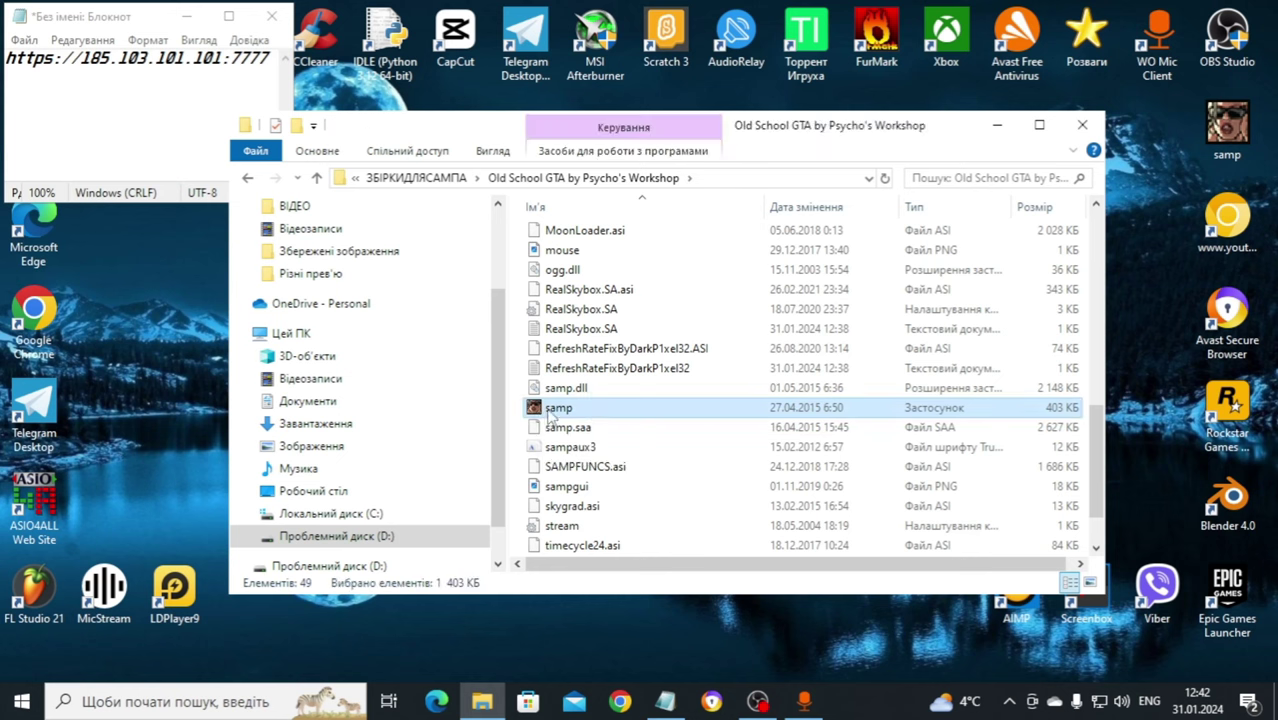
{"action": "left_click", "coordinate": [1145, 203]}
{"action": "key", "text": "ctrl+v"}
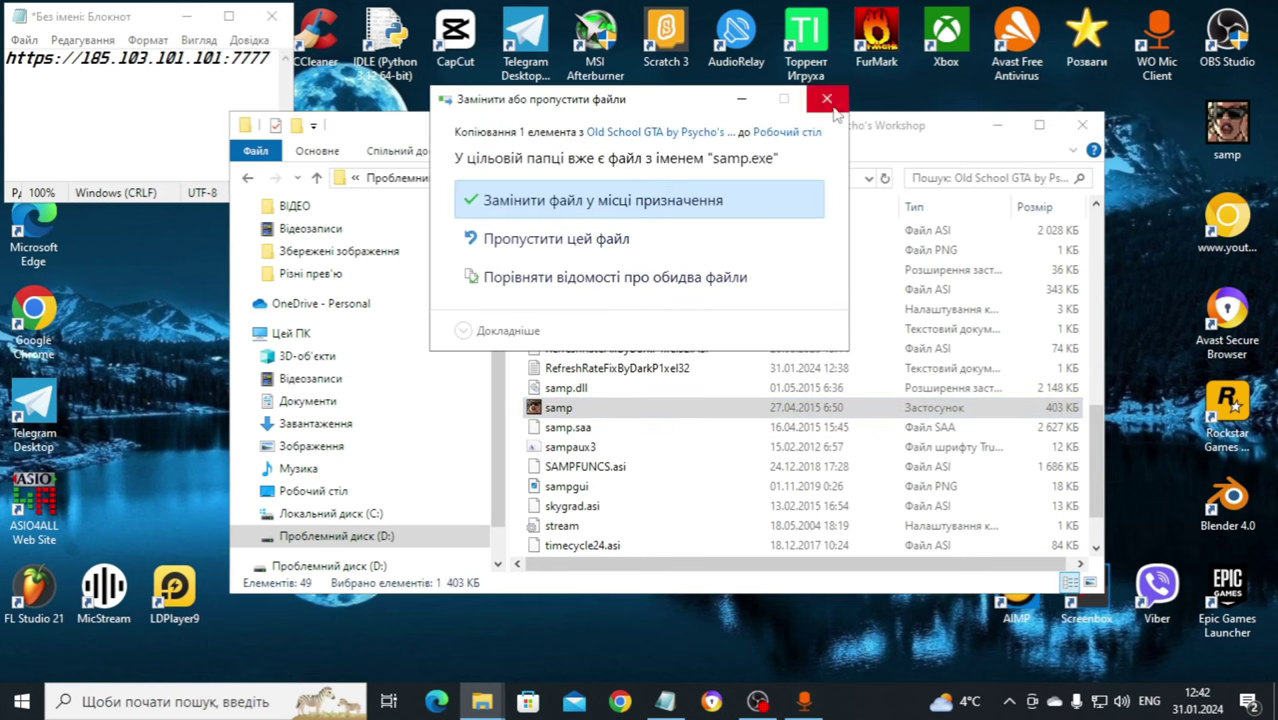
{"action": "left_click", "coordinate": [828, 101]}
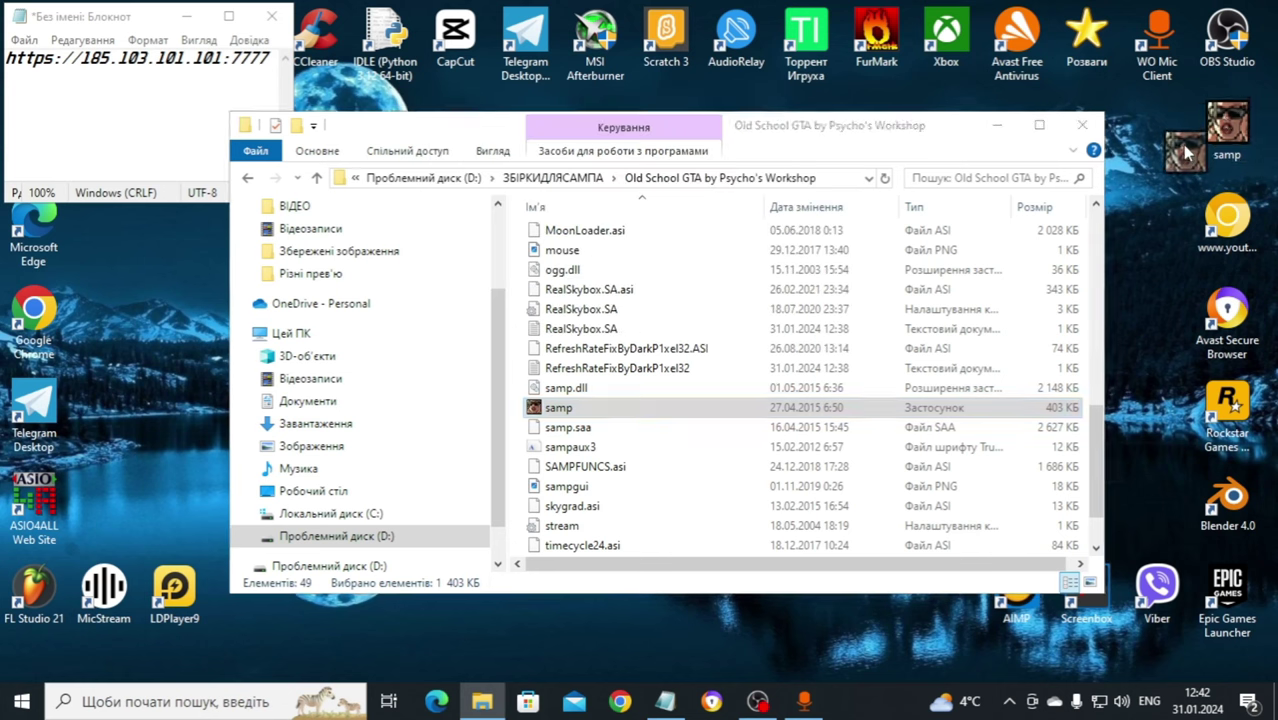
{"action": "left_click", "coordinate": [1203, 121]}
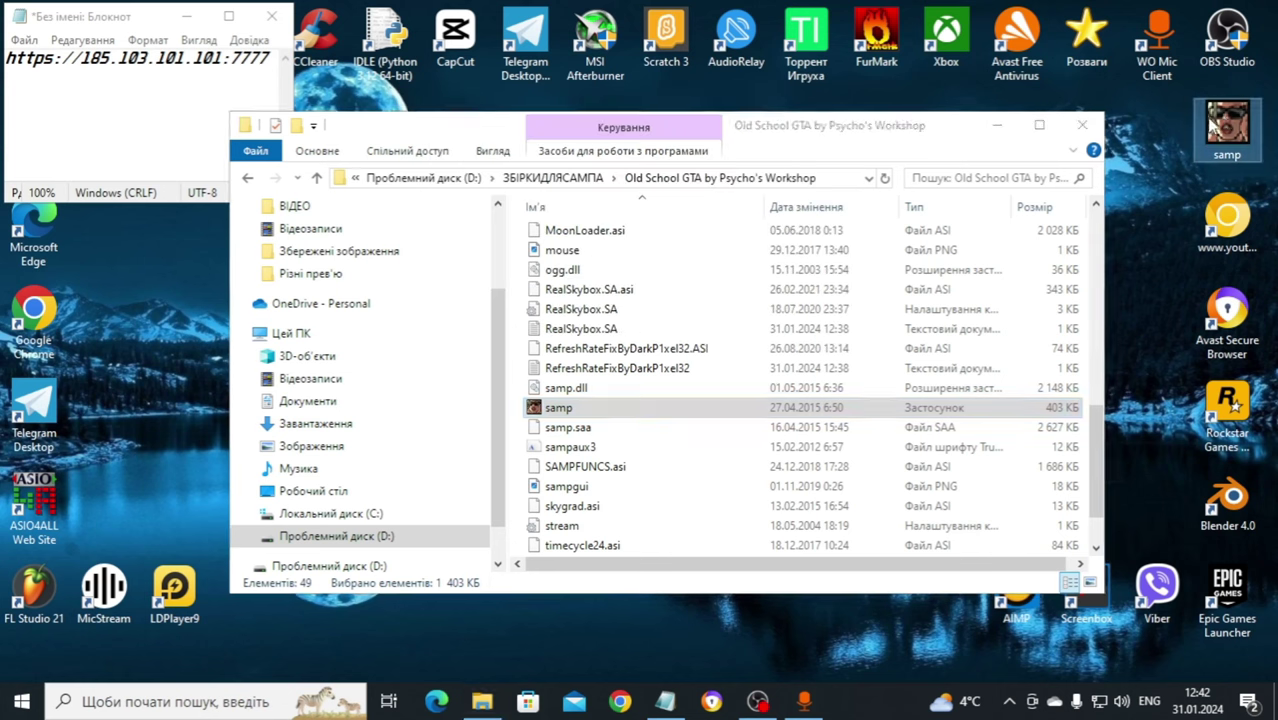
{"action": "left_click", "coordinate": [1082, 126]}
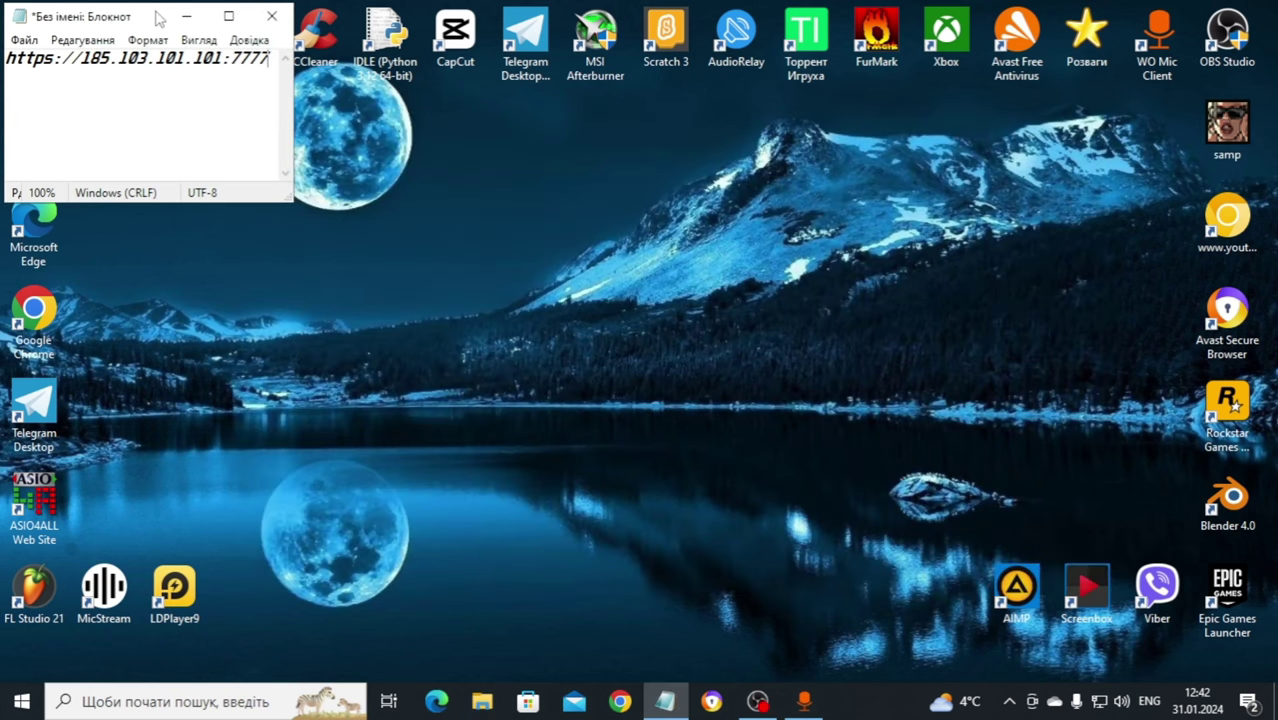
{"action": "left_click_drag", "start_coordinate": [157, 18], "coordinate": [721, 228]}
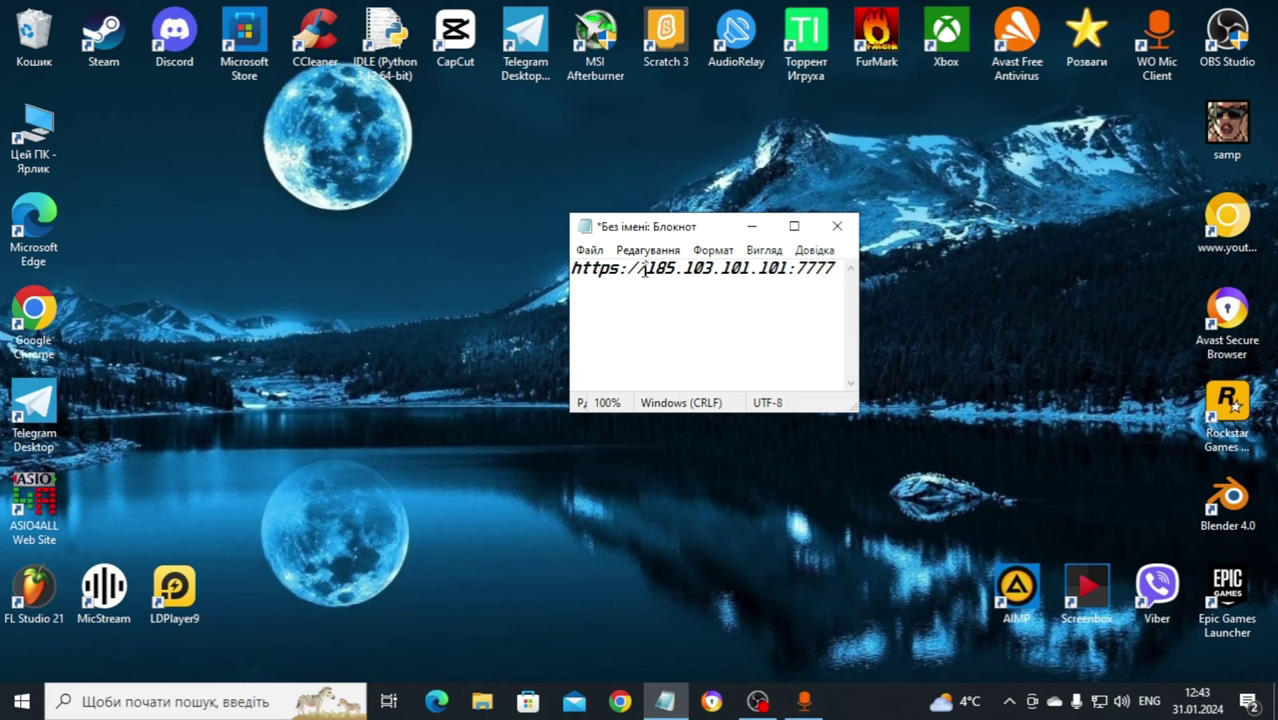
{"action": "left_click_drag", "start_coordinate": [645, 268], "coordinate": [571, 268]}
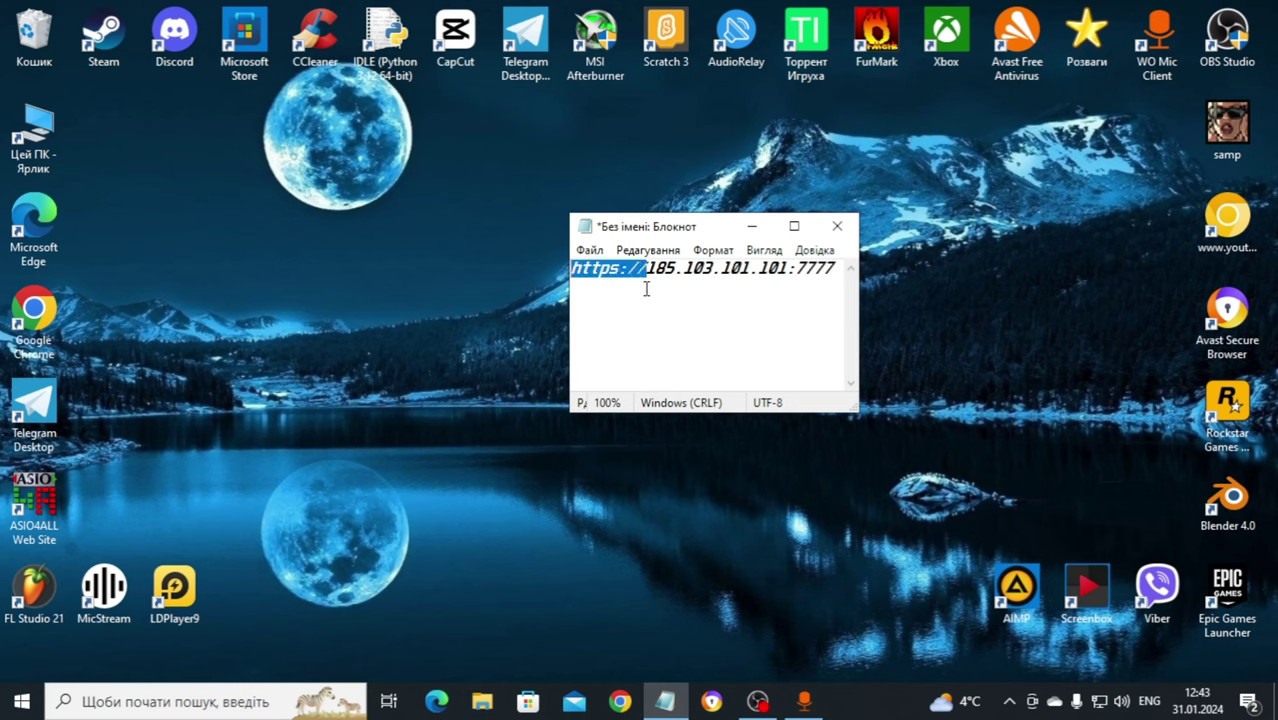
{"action": "left_click", "coordinate": [646, 289]}
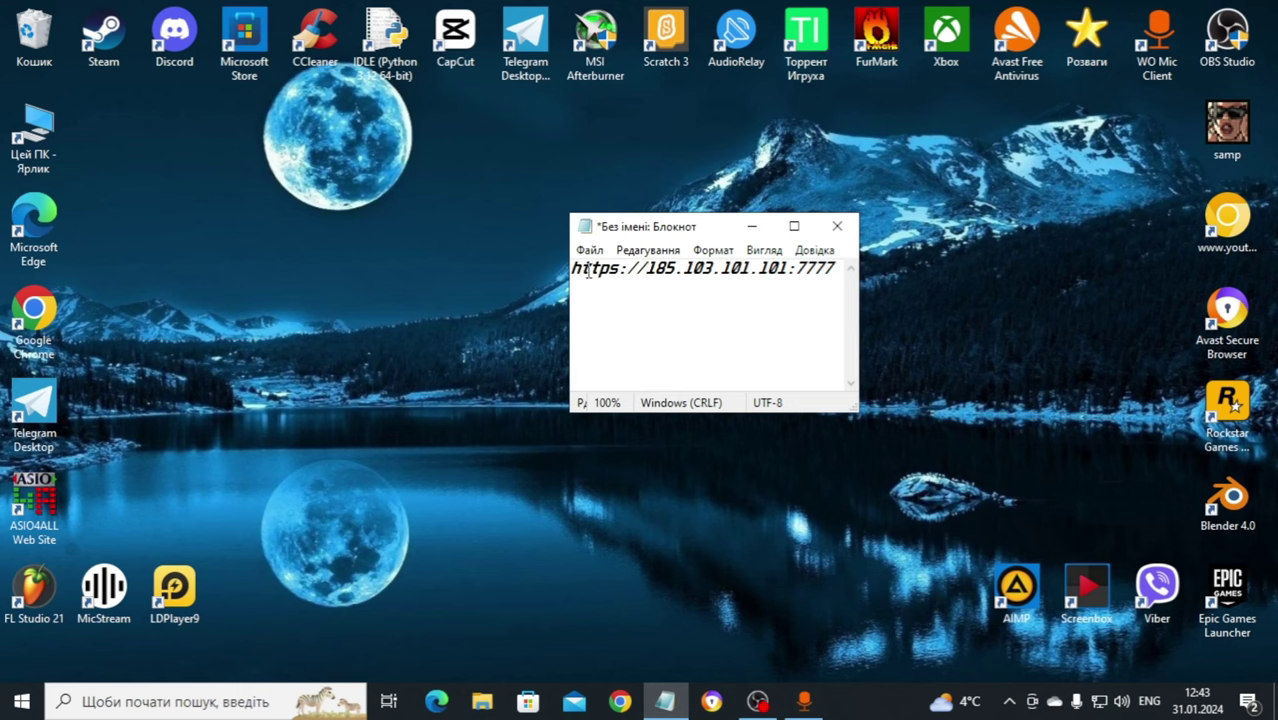
{"action": "left_click_drag", "start_coordinate": [574, 270], "coordinate": [836, 270]}
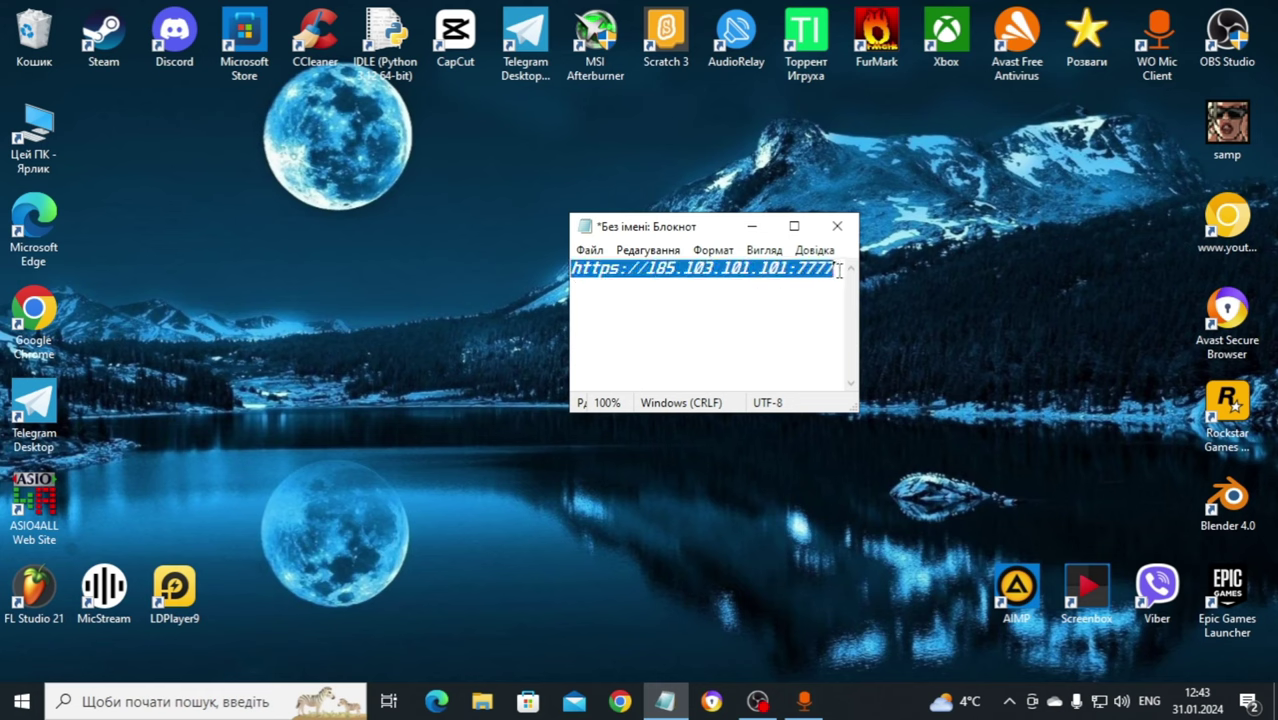
{"action": "key", "text": "ctrl+x"}
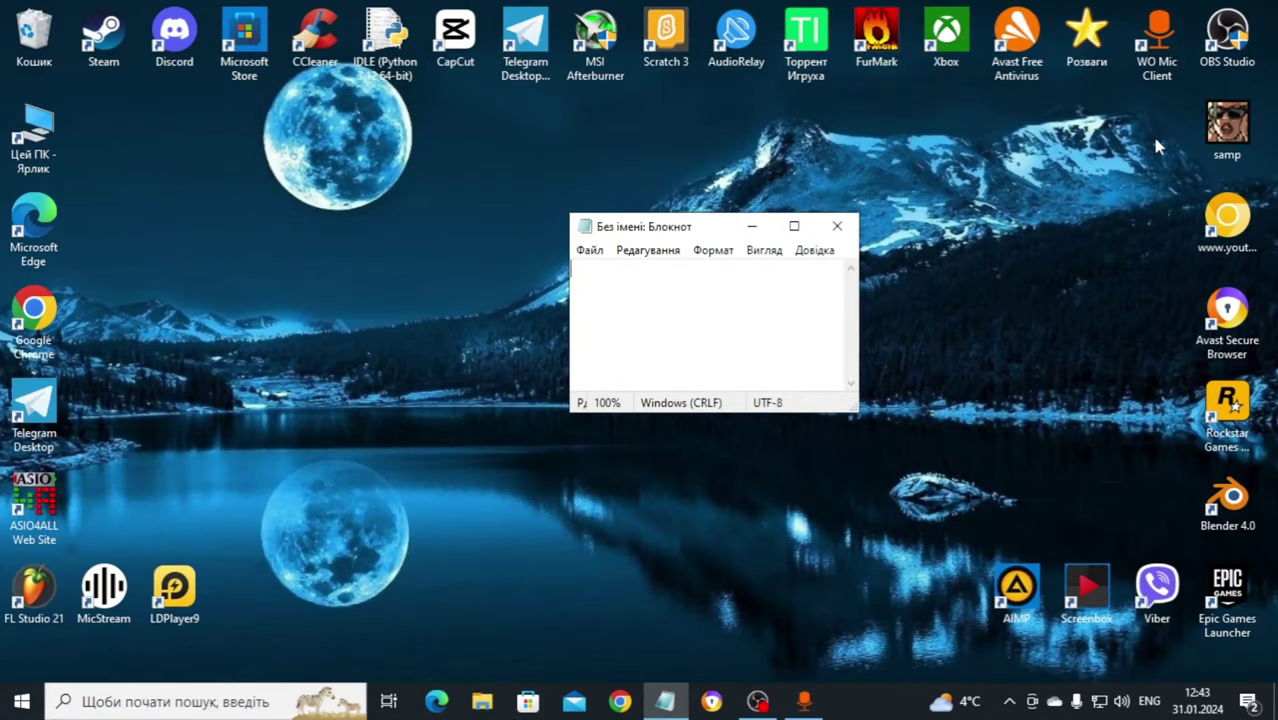
{"action": "left_click", "coordinate": [854, 230]}
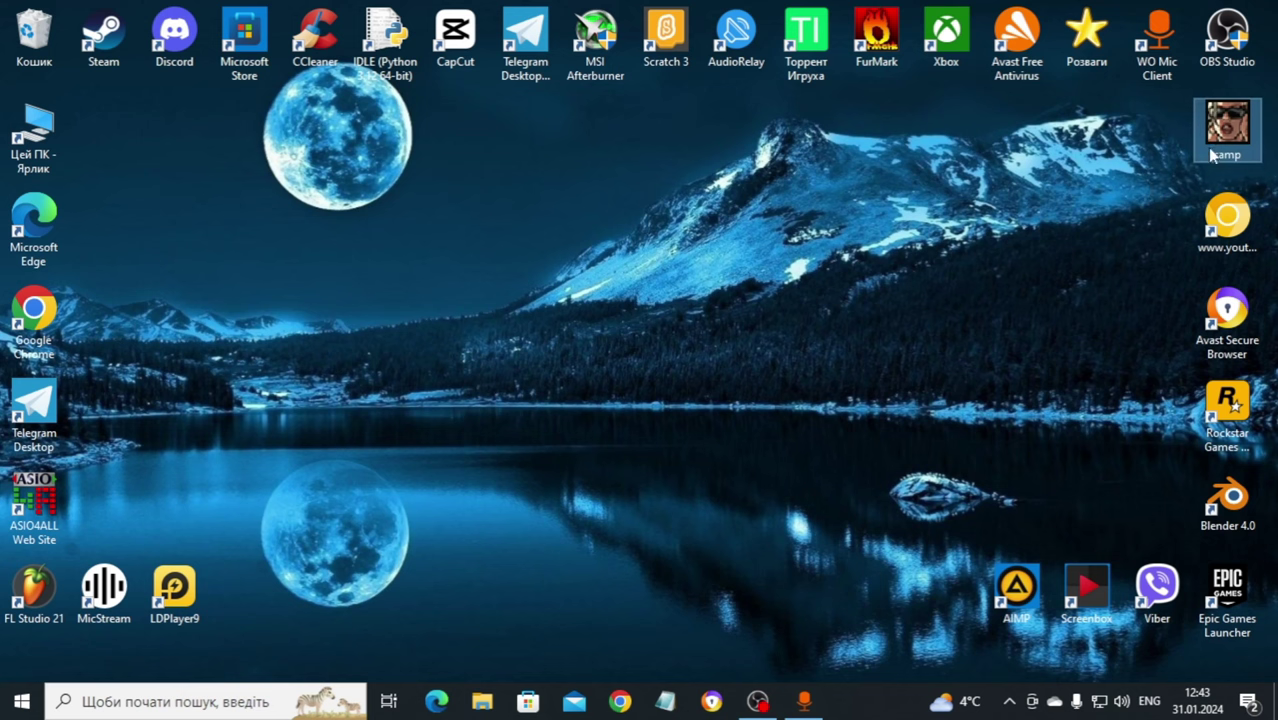
Step: Launch samp from the desktop and remove the Bukovyna Role Play server from the favorites
{"action": "double_click", "coordinate": [1232, 128]}
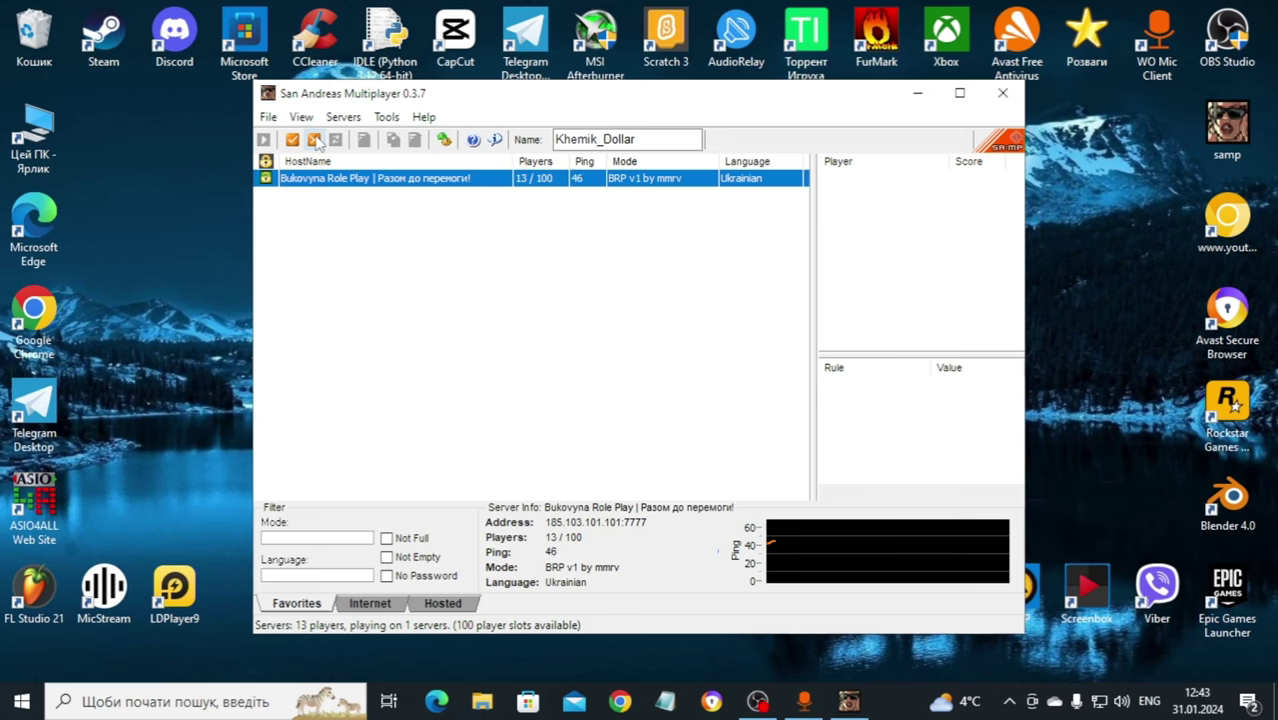
{"action": "left_click", "coordinate": [315, 141]}
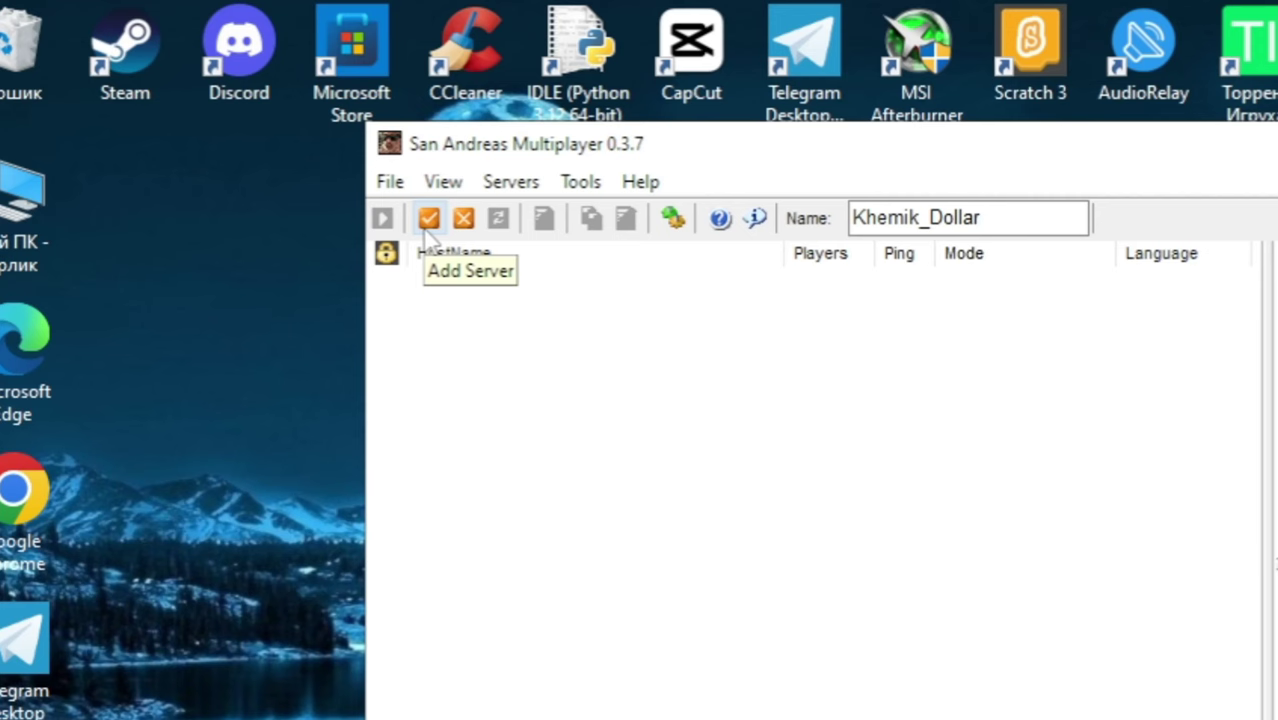
{"action": "left_click", "coordinate": [428, 224]}
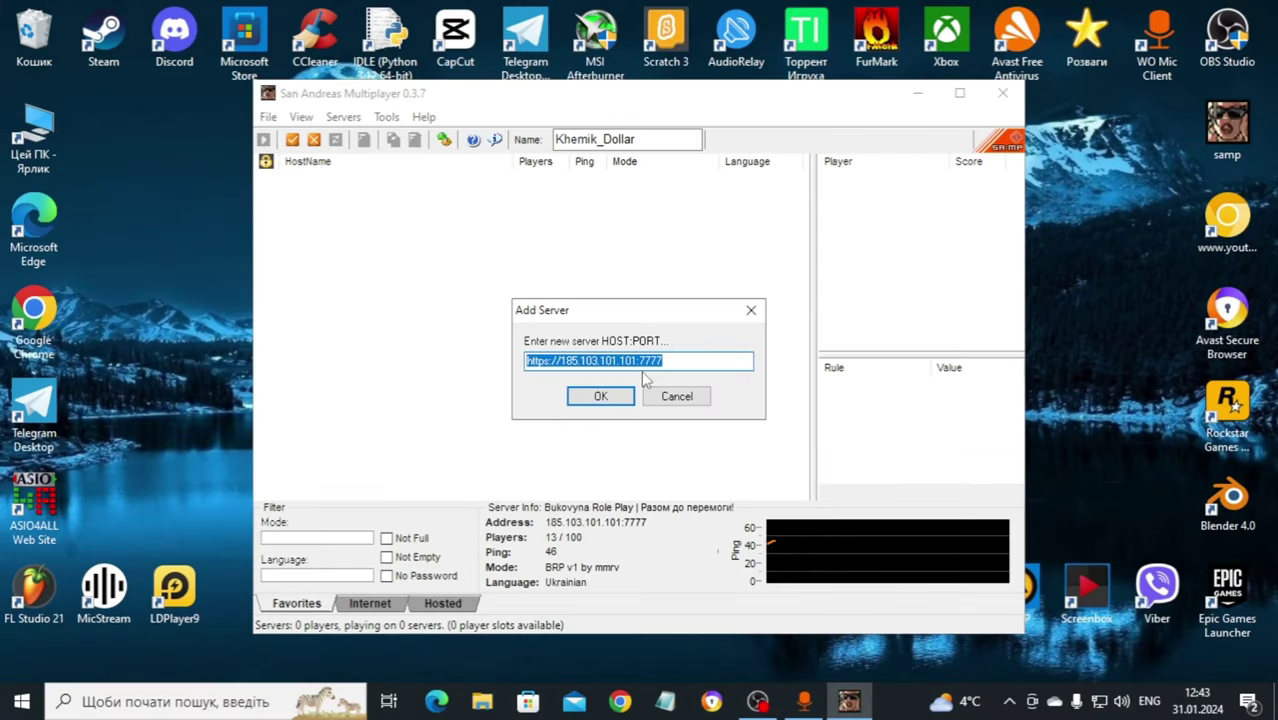
{"action": "key", "text": "BackSpace"}
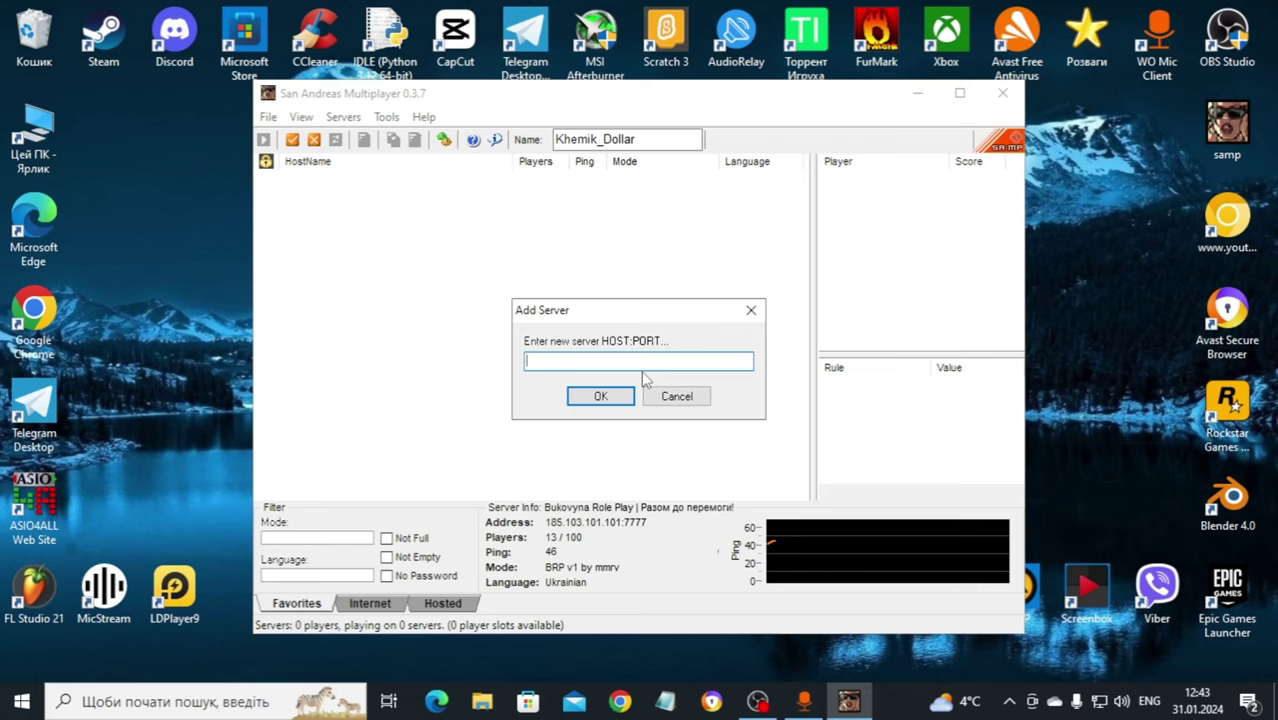
{"action": "key", "text": "ctrl+v"}
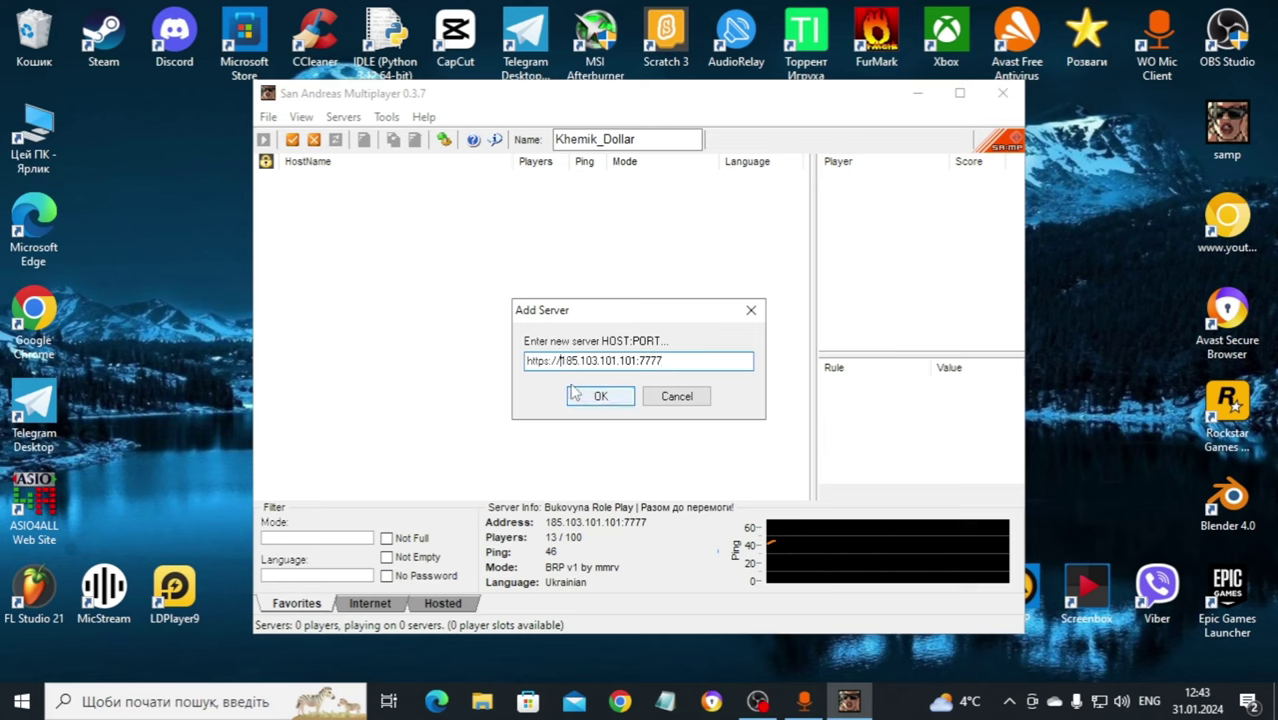
{"action": "key", "text": "BackSpace"}
{"action": "key", "text": "BackSpace"}
{"action": "key", "text": "BackSpace"}
{"action": "key", "text": "BackSpace"}
{"action": "key", "text": "BackSpace"}
{"action": "key", "text": "BackSpace"}
{"action": "key", "text": "BackSpace"}
{"action": "key", "text": "BackSpace"}
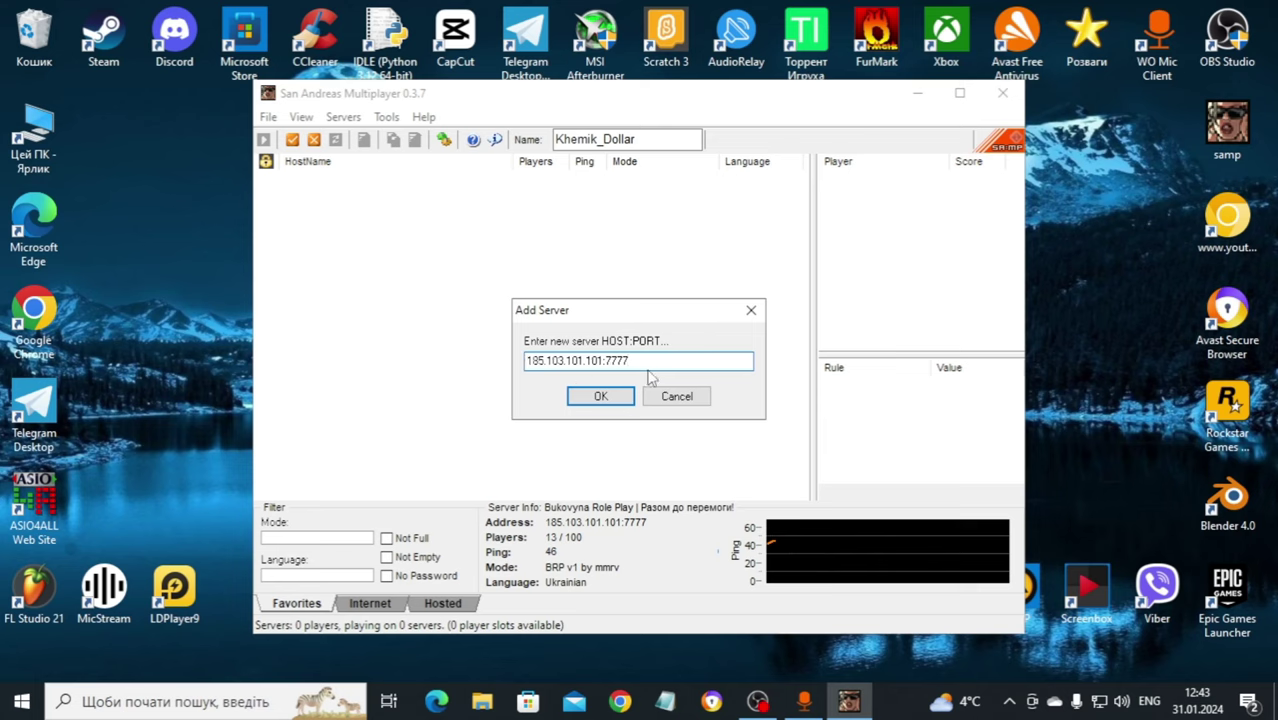
{"action": "left_click", "coordinate": [600, 397]}
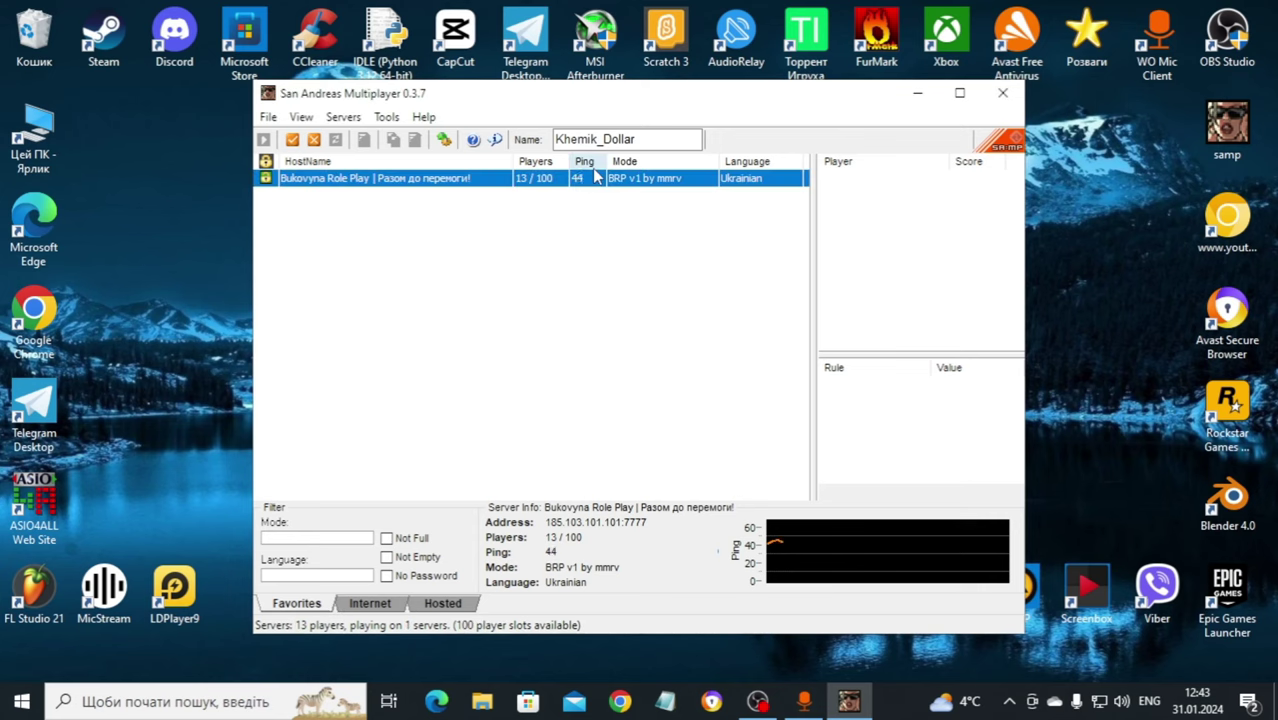
{"action": "left_click", "coordinate": [292, 139]}
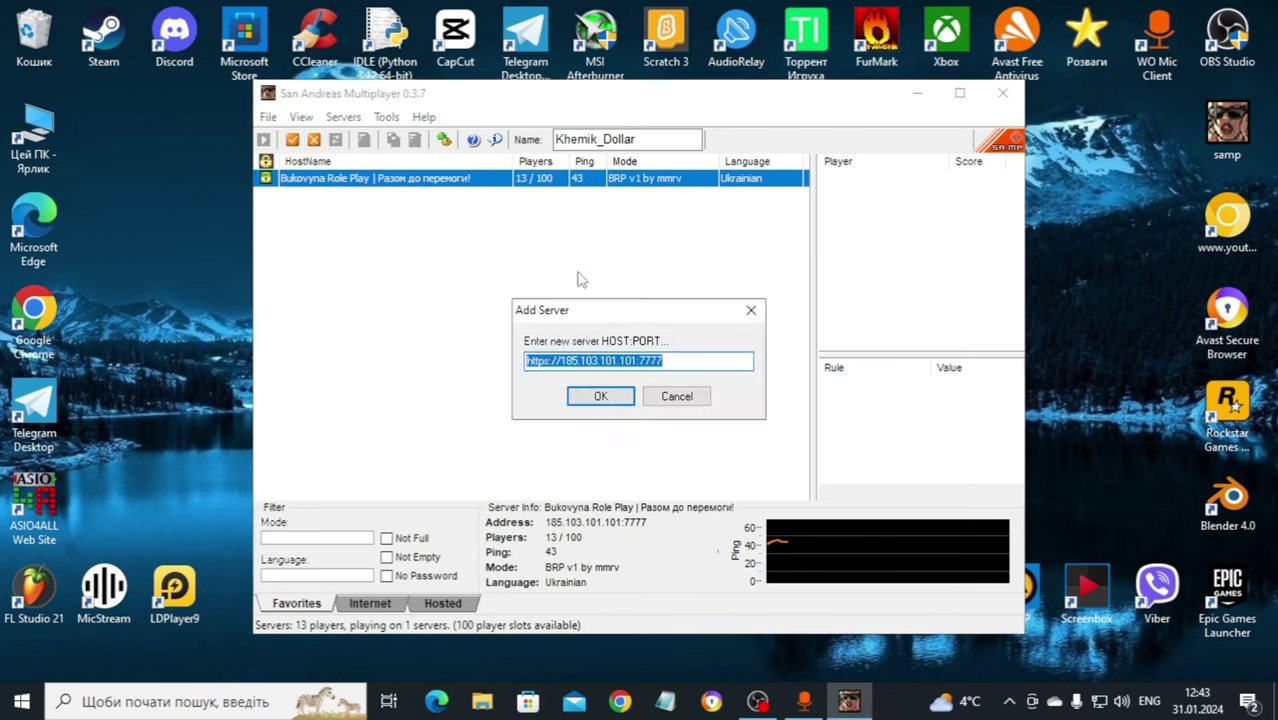
{"action": "left_click", "coordinate": [583, 398]}
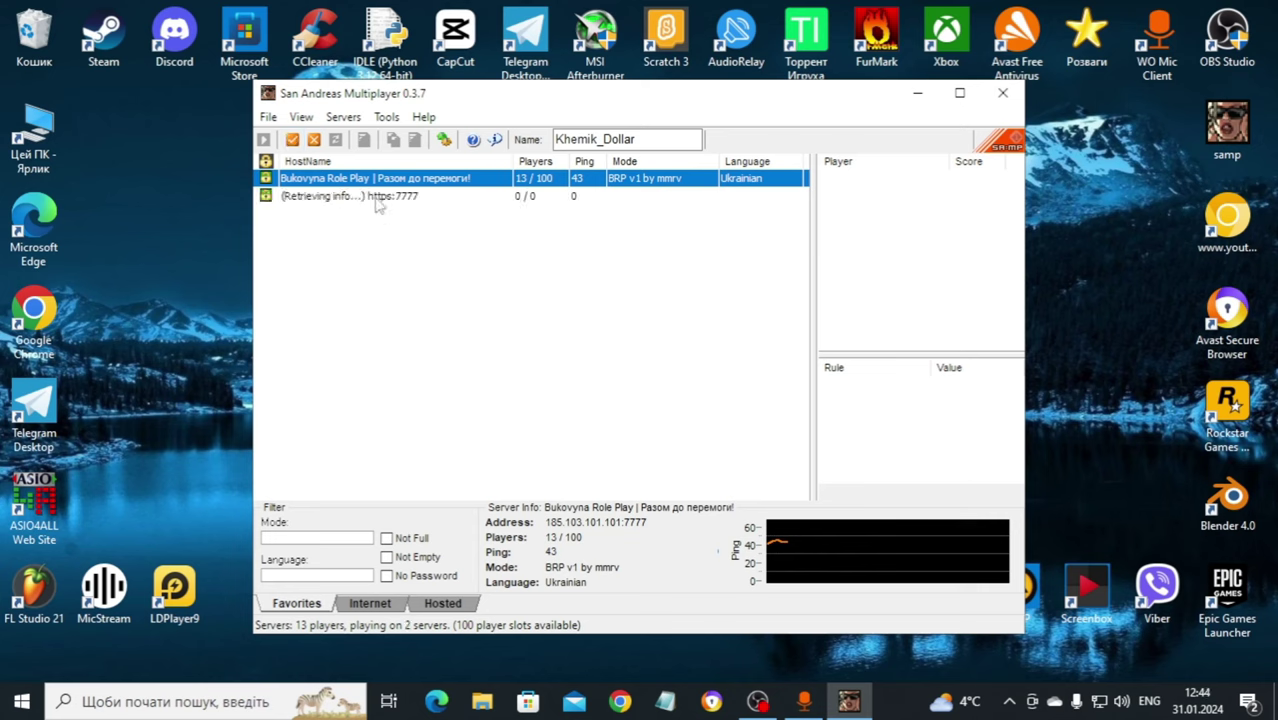
{"action": "left_click", "coordinate": [540, 197]}
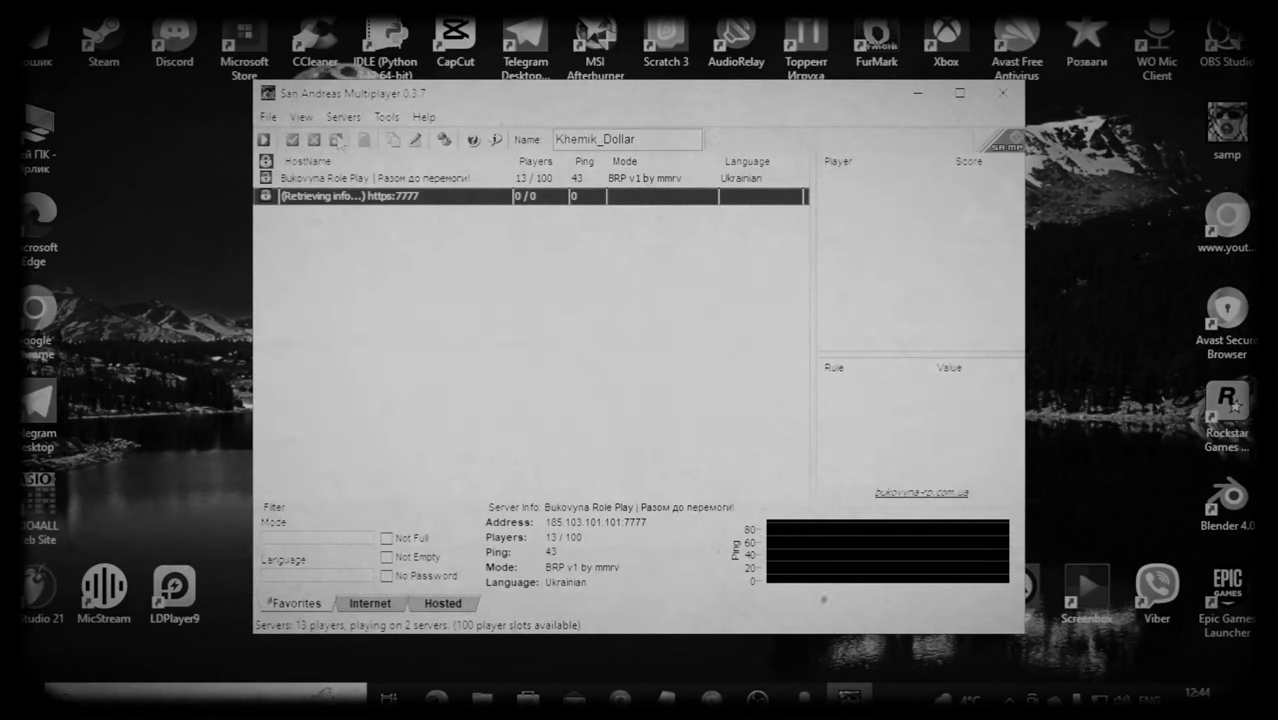
{"action": "left_click", "coordinate": [314, 140]}
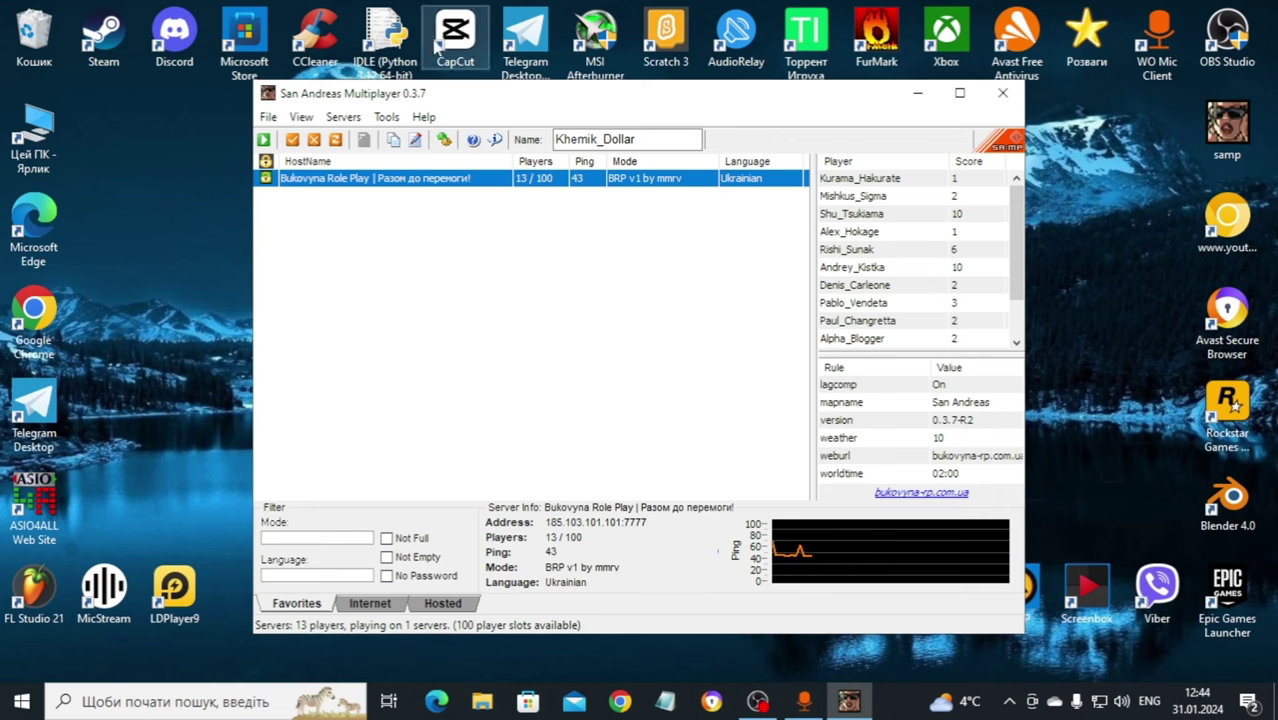
{"action": "left_click_drag", "start_coordinate": [530, 90], "coordinate": [576, 89]}
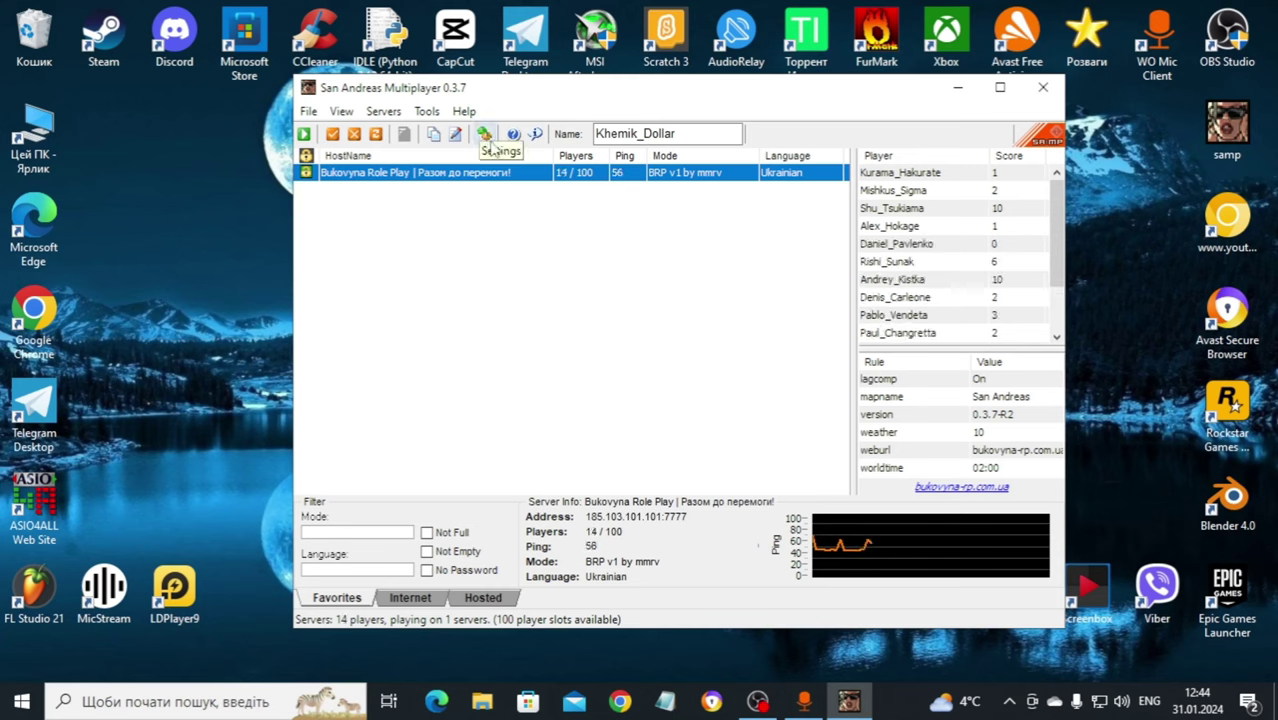
Step: Set the San Andreas installation location to the Old School GTA by Psycho's Workshop folder in ЗБІРКИДЛЯСАМПА on drive D and save the settings
{"action": "left_click", "coordinate": [484, 134]}
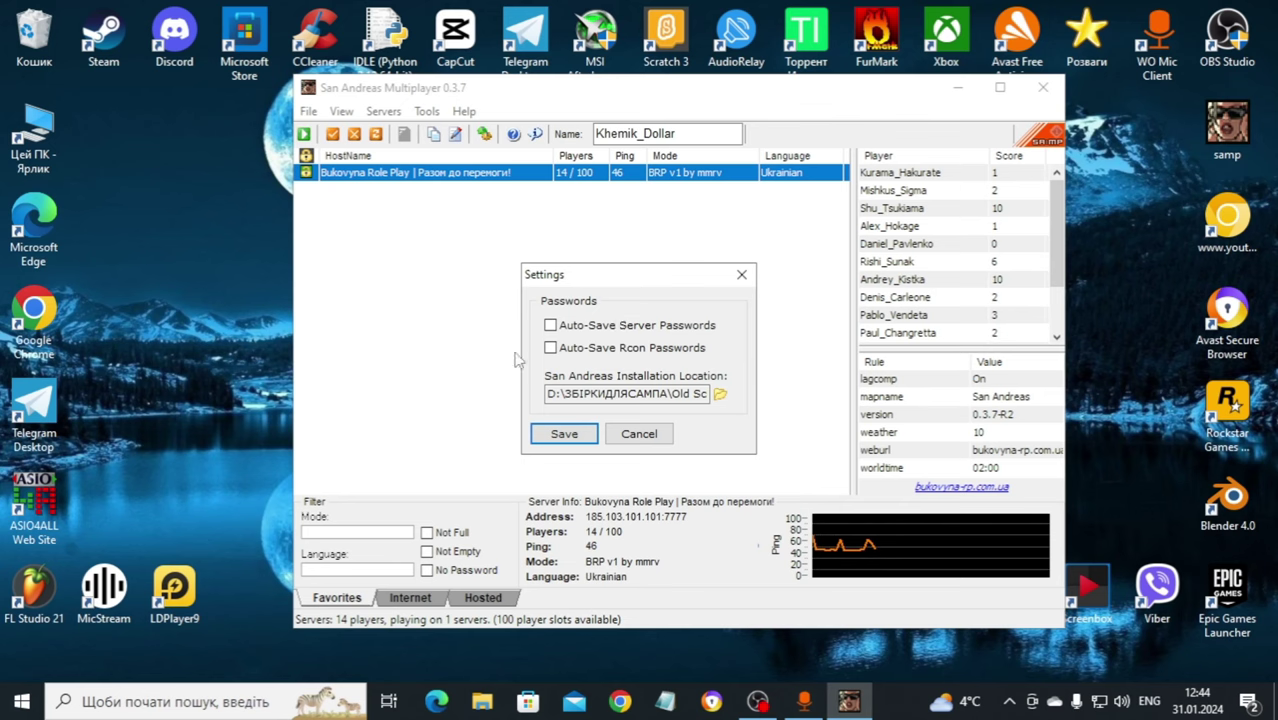
{"action": "left_click_drag", "start_coordinate": [617, 272], "coordinate": [676, 226]}
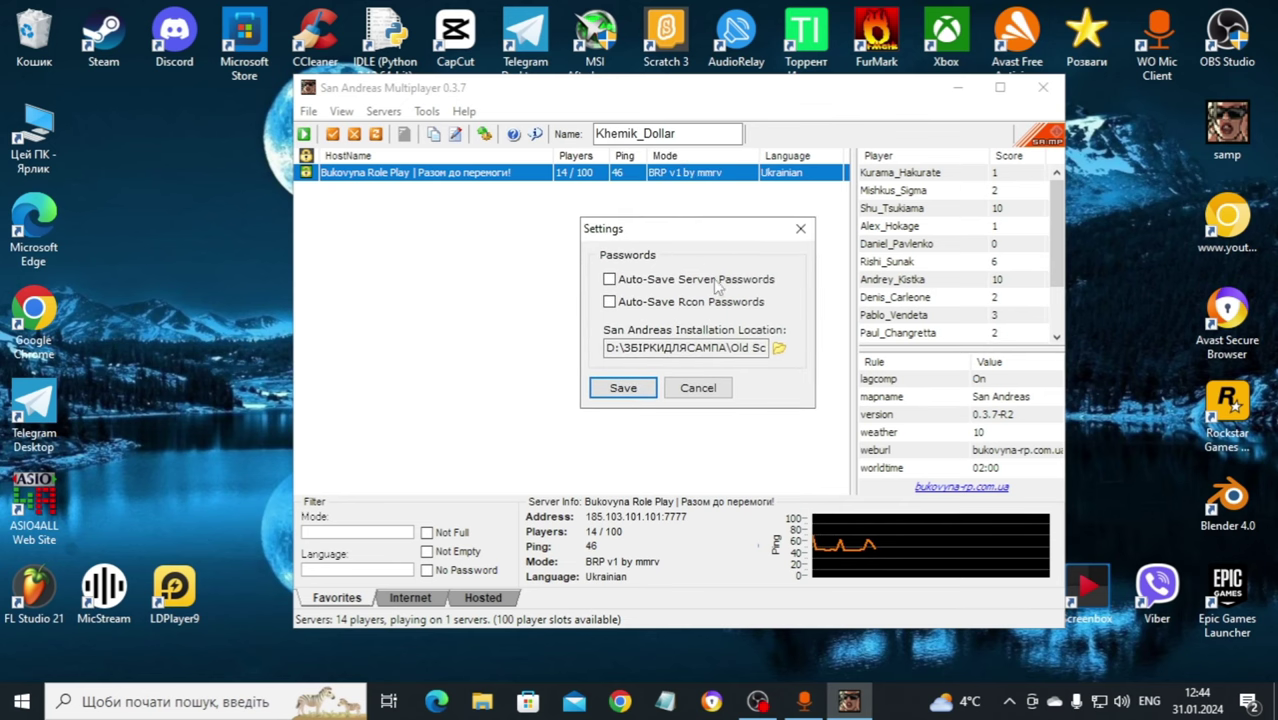
{"action": "left_click", "coordinate": [779, 349]}
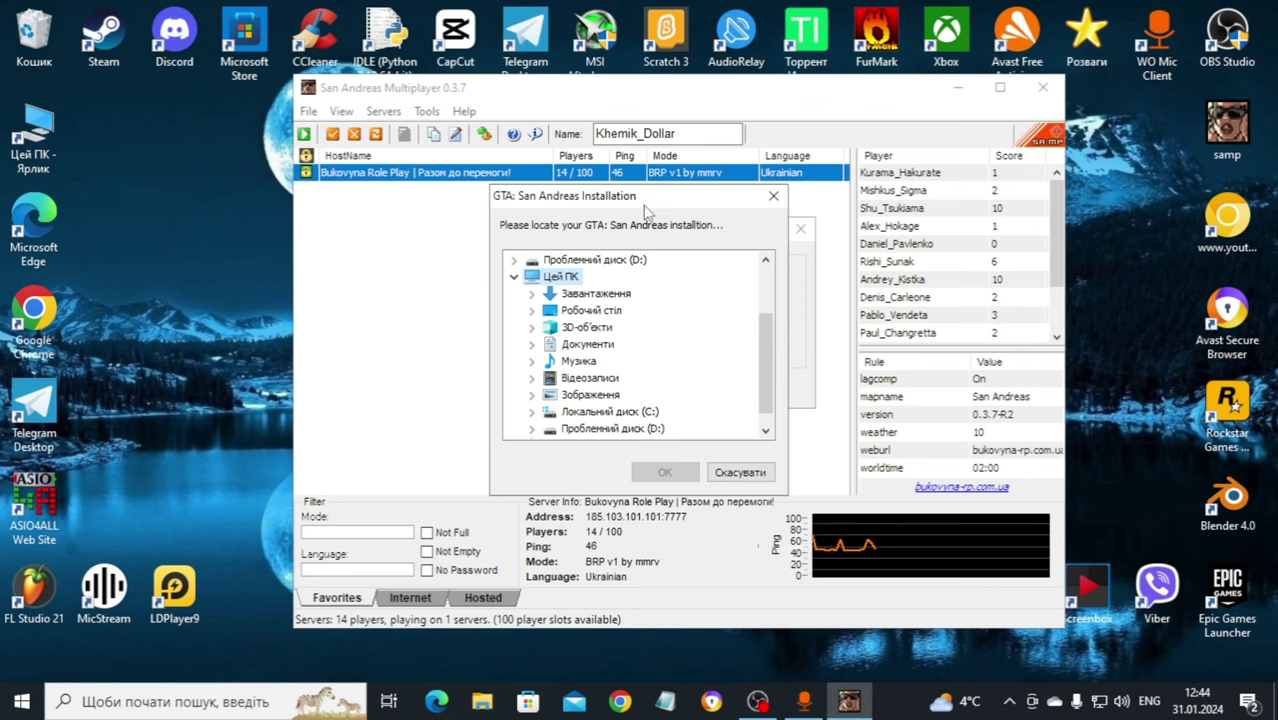
{"action": "left_click_drag", "start_coordinate": [644, 207], "coordinate": [634, 175]}
{"action": "scroll", "coordinate": [627, 336], "scroll_direction": "down", "scroll_amount": 3}
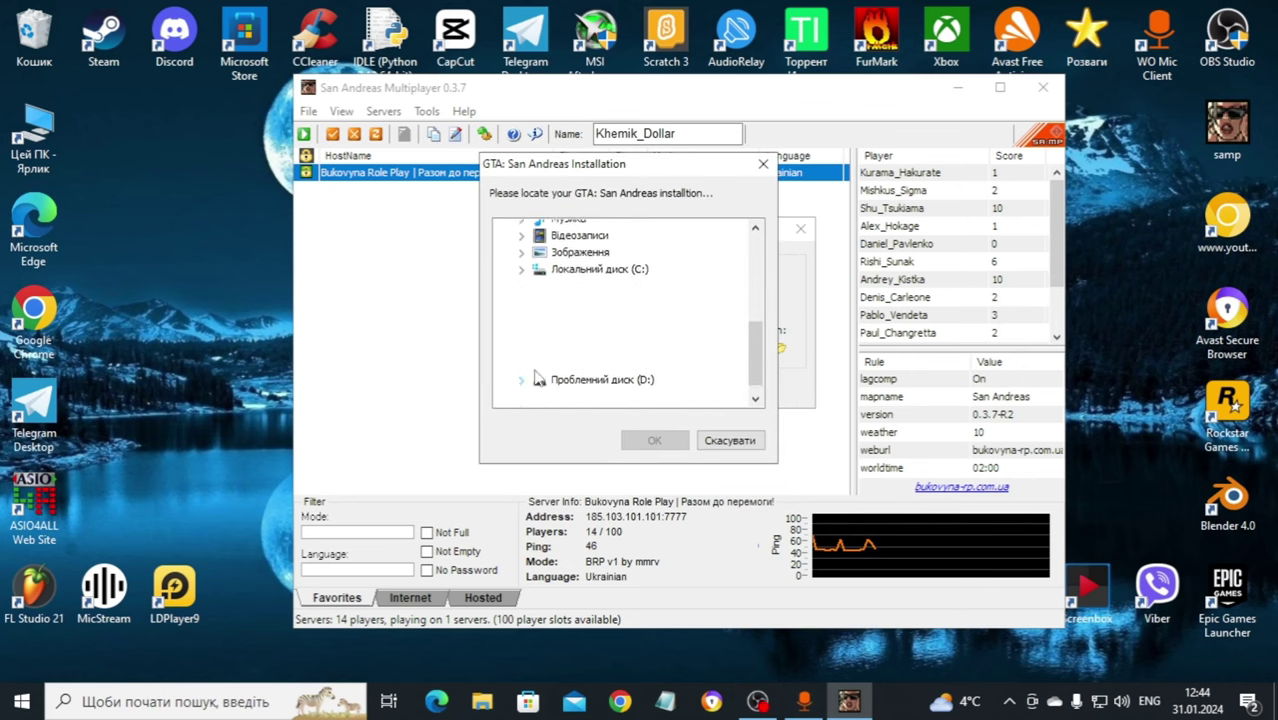
{"action": "left_click", "coordinate": [521, 380]}
{"action": "left_click", "coordinate": [539, 329]}
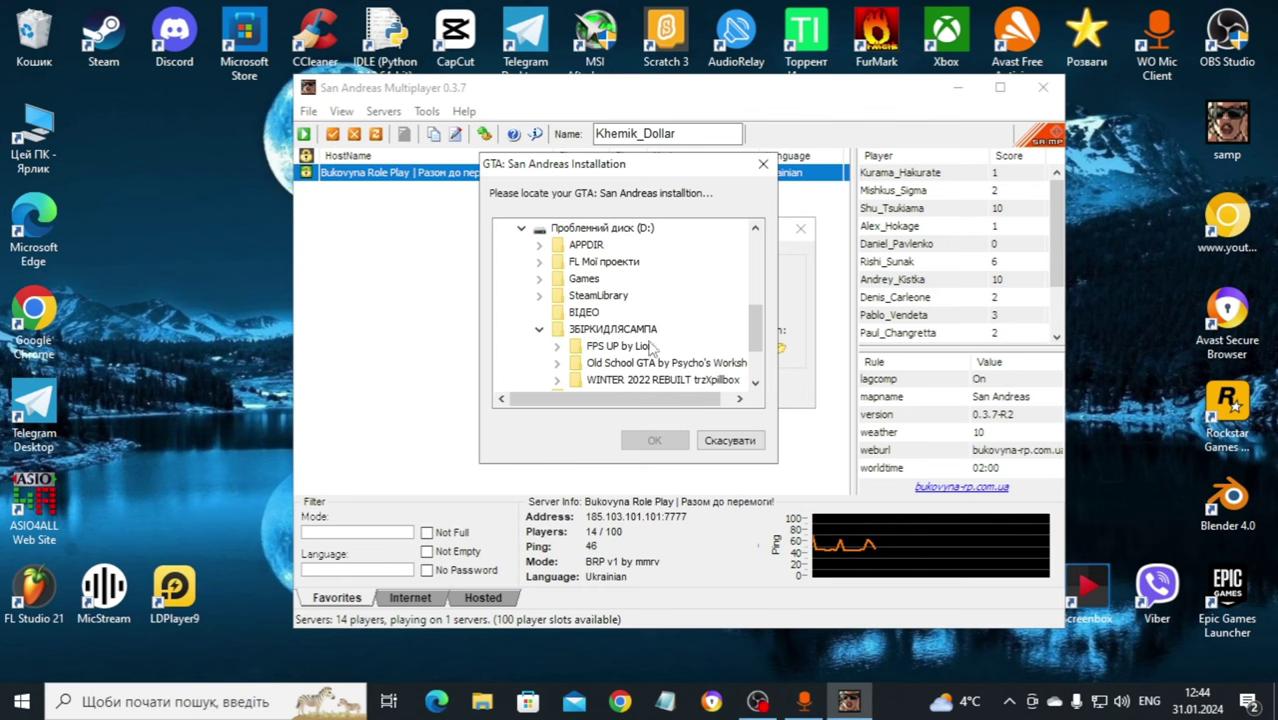
{"action": "scroll", "coordinate": [650, 345], "scroll_direction": "down", "scroll_amount": 1}
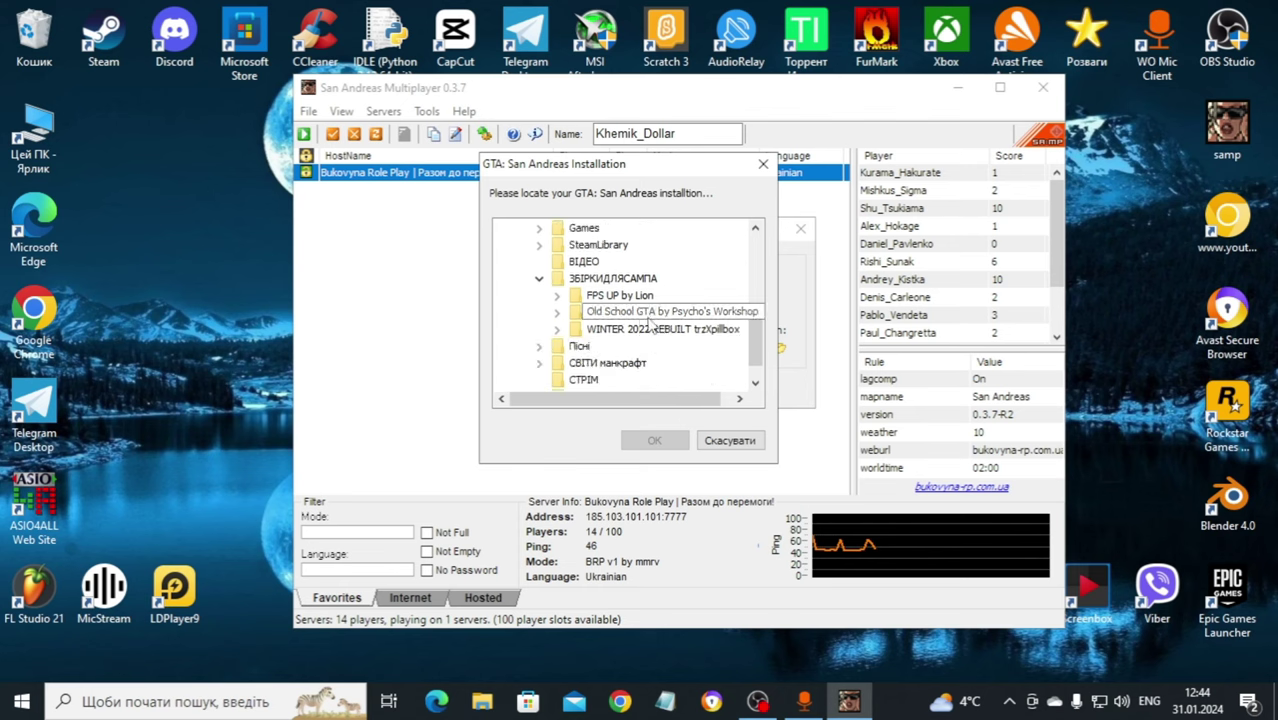
{"action": "left_click", "coordinate": [741, 314]}
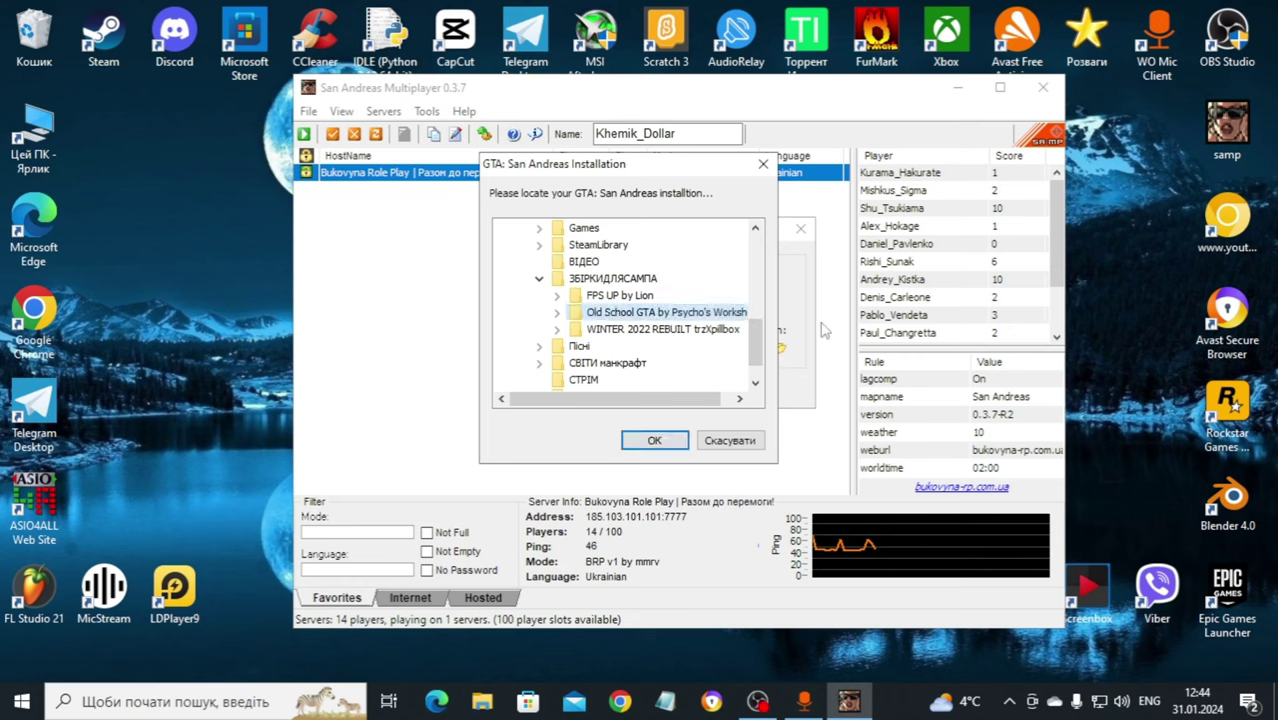
{"action": "left_click", "coordinate": [669, 441]}
{"action": "left_click", "coordinate": [637, 400]}
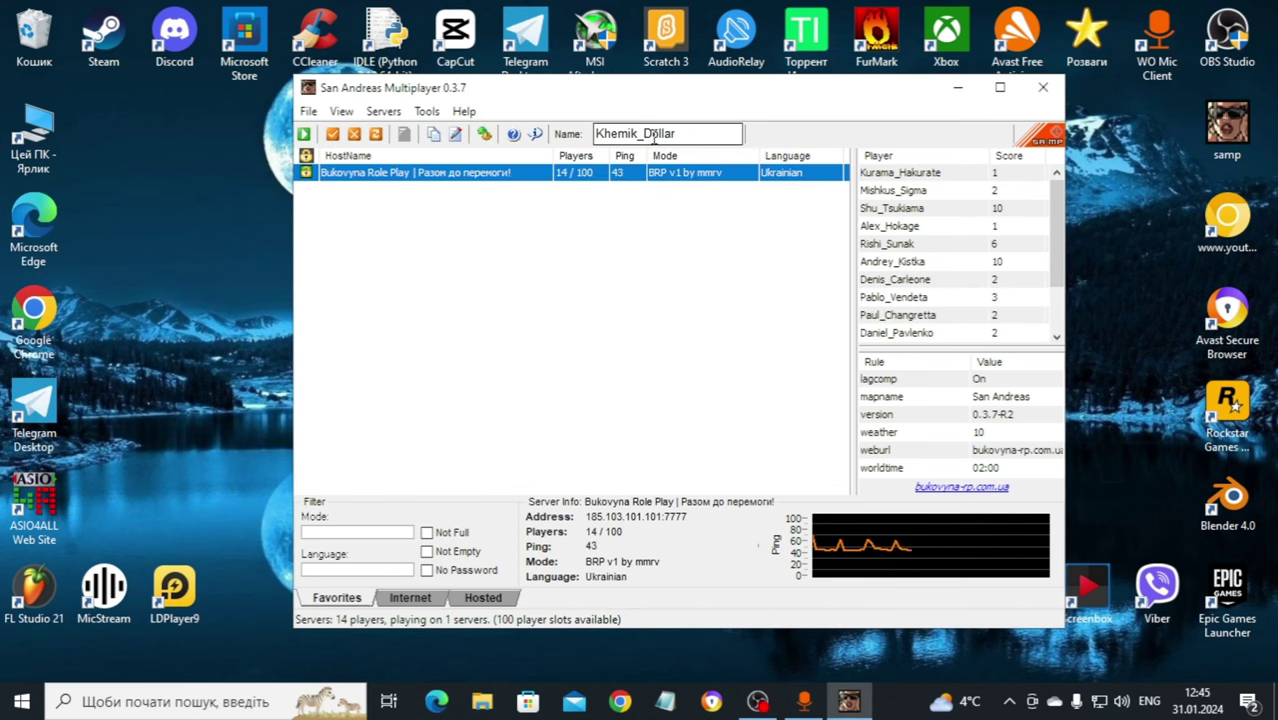
Step: Try replacing the end of the player nickname with digits, and restore the original nickname
{"action": "left_click_drag", "start_coordinate": [695, 130], "coordinate": [648, 145]}
{"action": "left_click", "coordinate": [704, 137]}
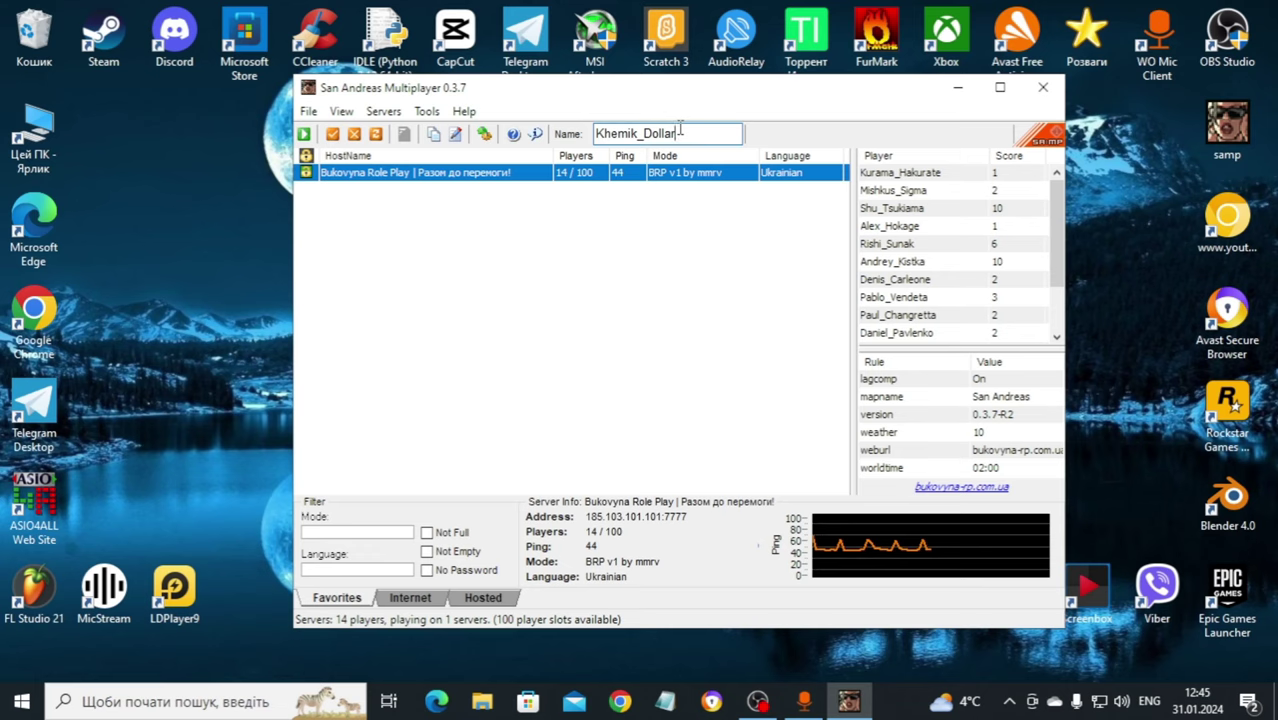
{"action": "key", "text": "BackSpace"}
{"action": "key", "text": "BackSpace"}
{"action": "key", "text": "BackSpace"}
{"action": "type", "text": "56546"}
{"action": "key", "text": "BackSpace"}
{"action": "key", "text": "BackSpace"}
{"action": "key", "text": "BackSpace"}
{"action": "key", "text": "BackSpace"}
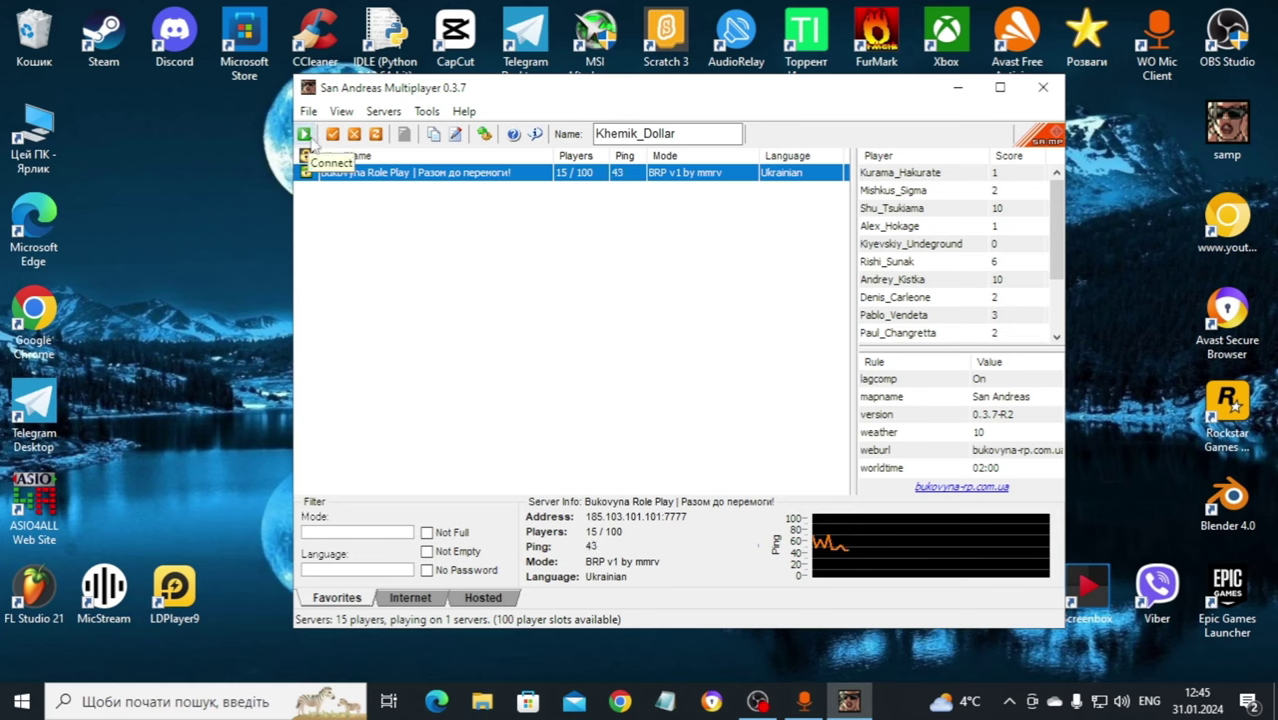
Step: Connect to the Bukovyna Role Play server and log in with the account password
{"action": "left_click", "coordinate": [310, 141]}
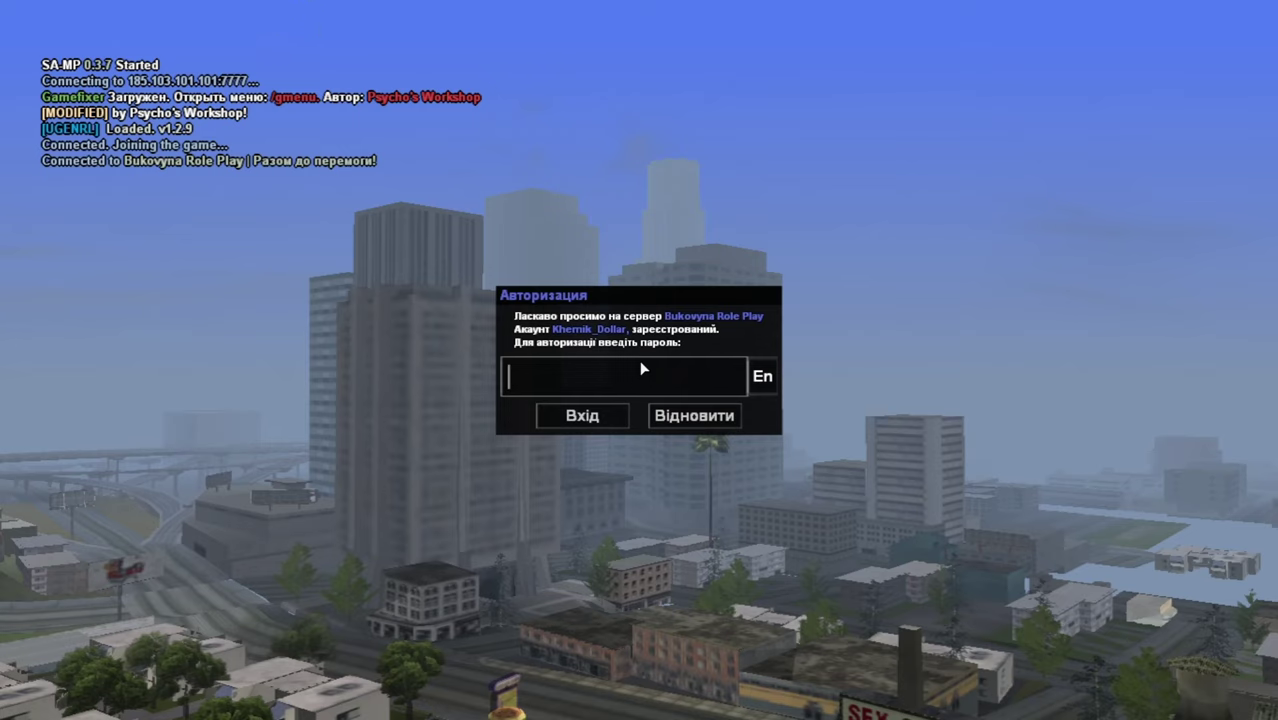
{"action": "type", "text": "********"}
{"action": "key", "text": "Return"}
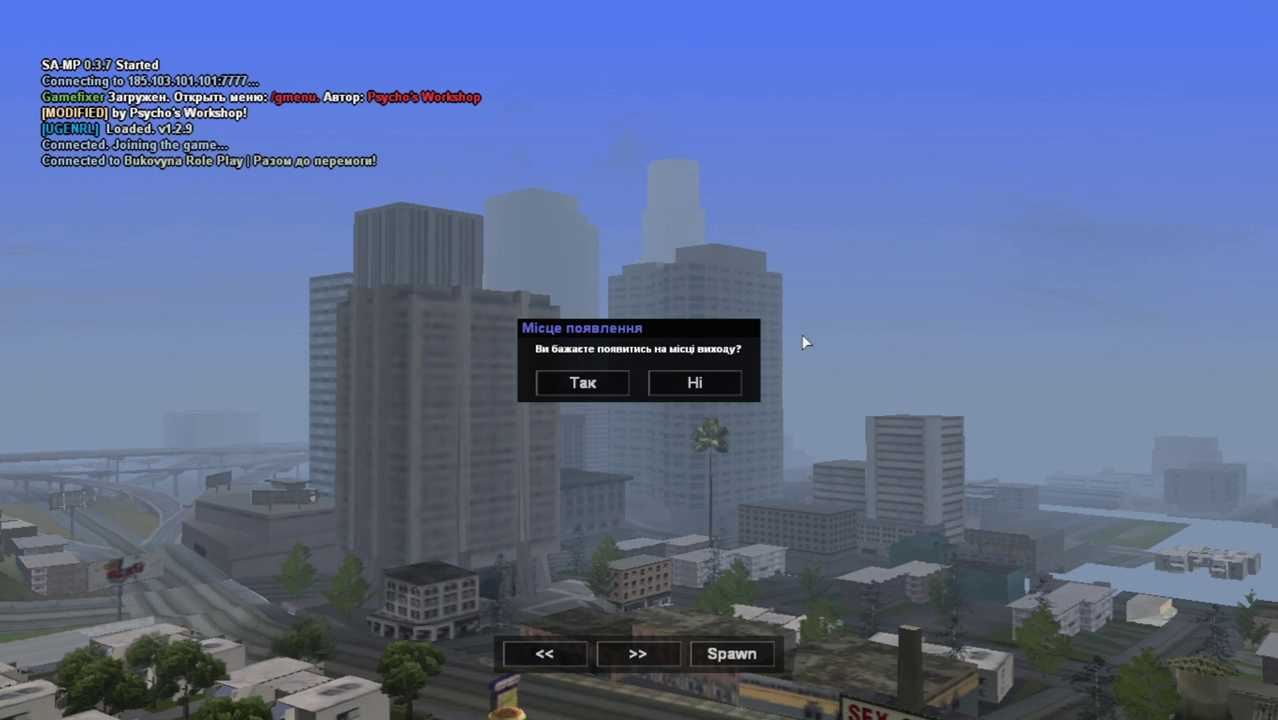
Step: Accept spawning at the last exit location and run the character across the street
{"action": "left_click", "coordinate": [601, 379]}
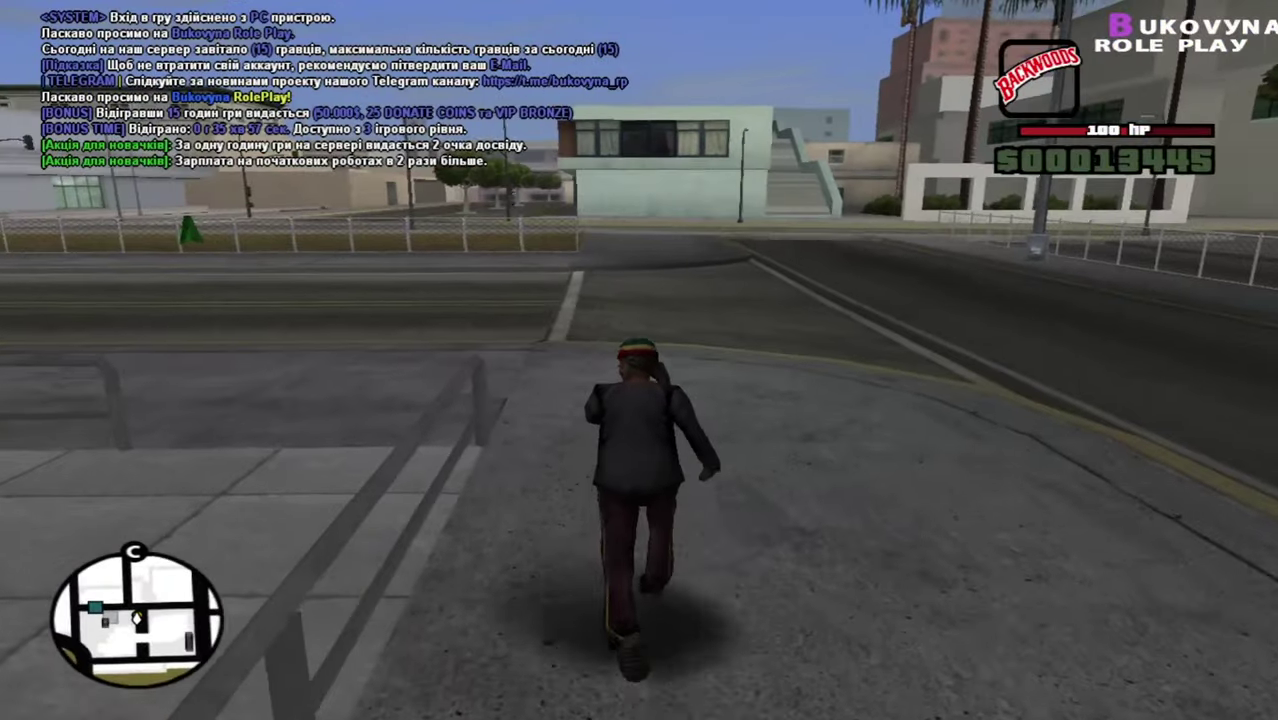
{"action": "key", "text": "w"}
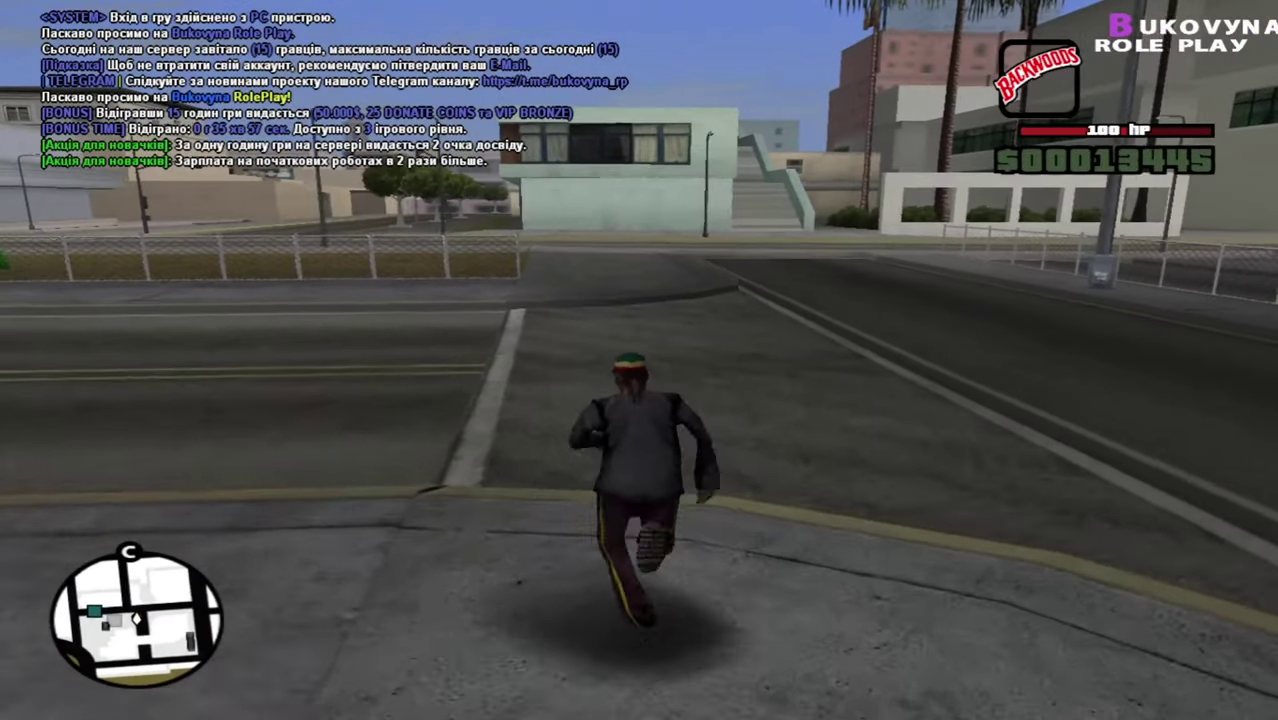
{"action": "key", "text": "a"}
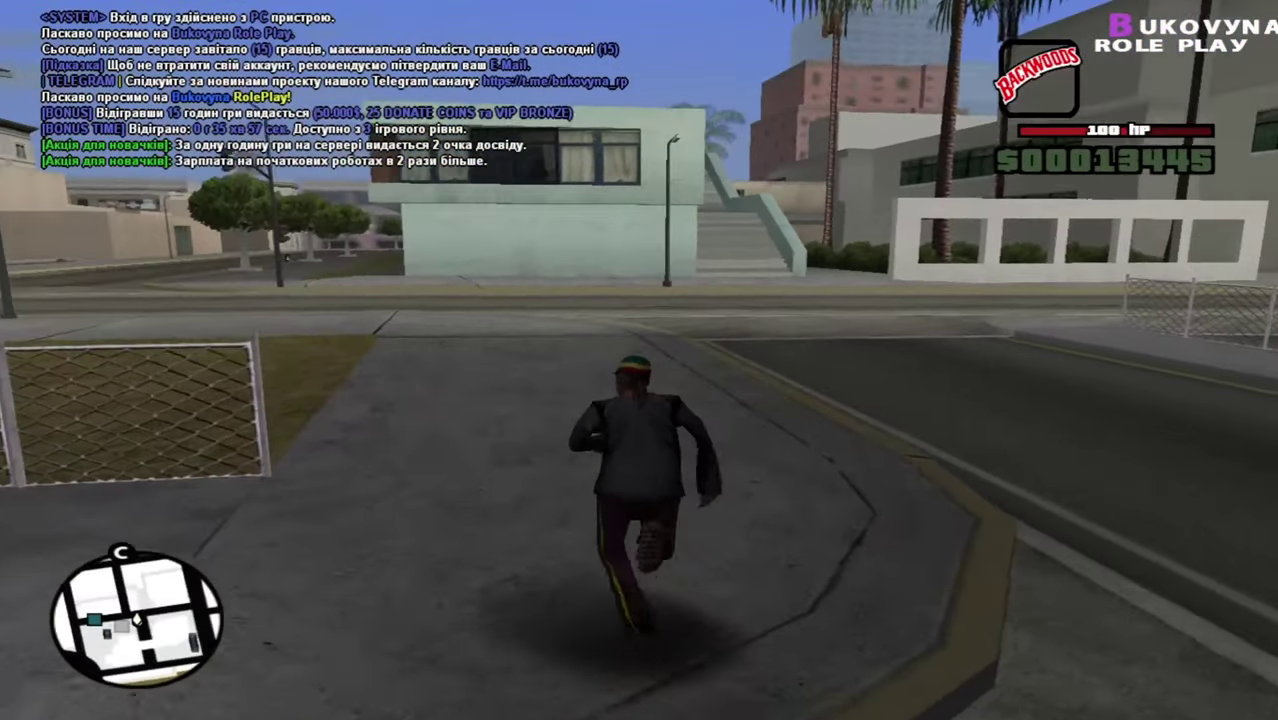
{"action": "key", "text": "s"}
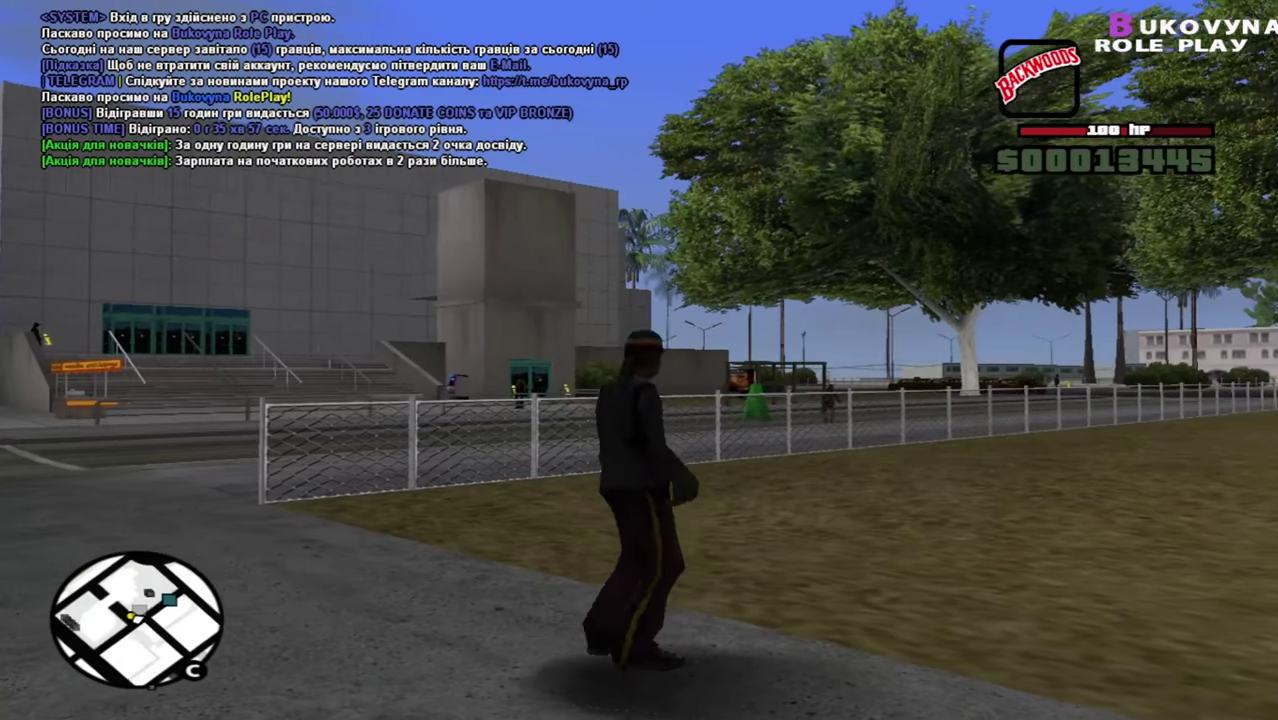